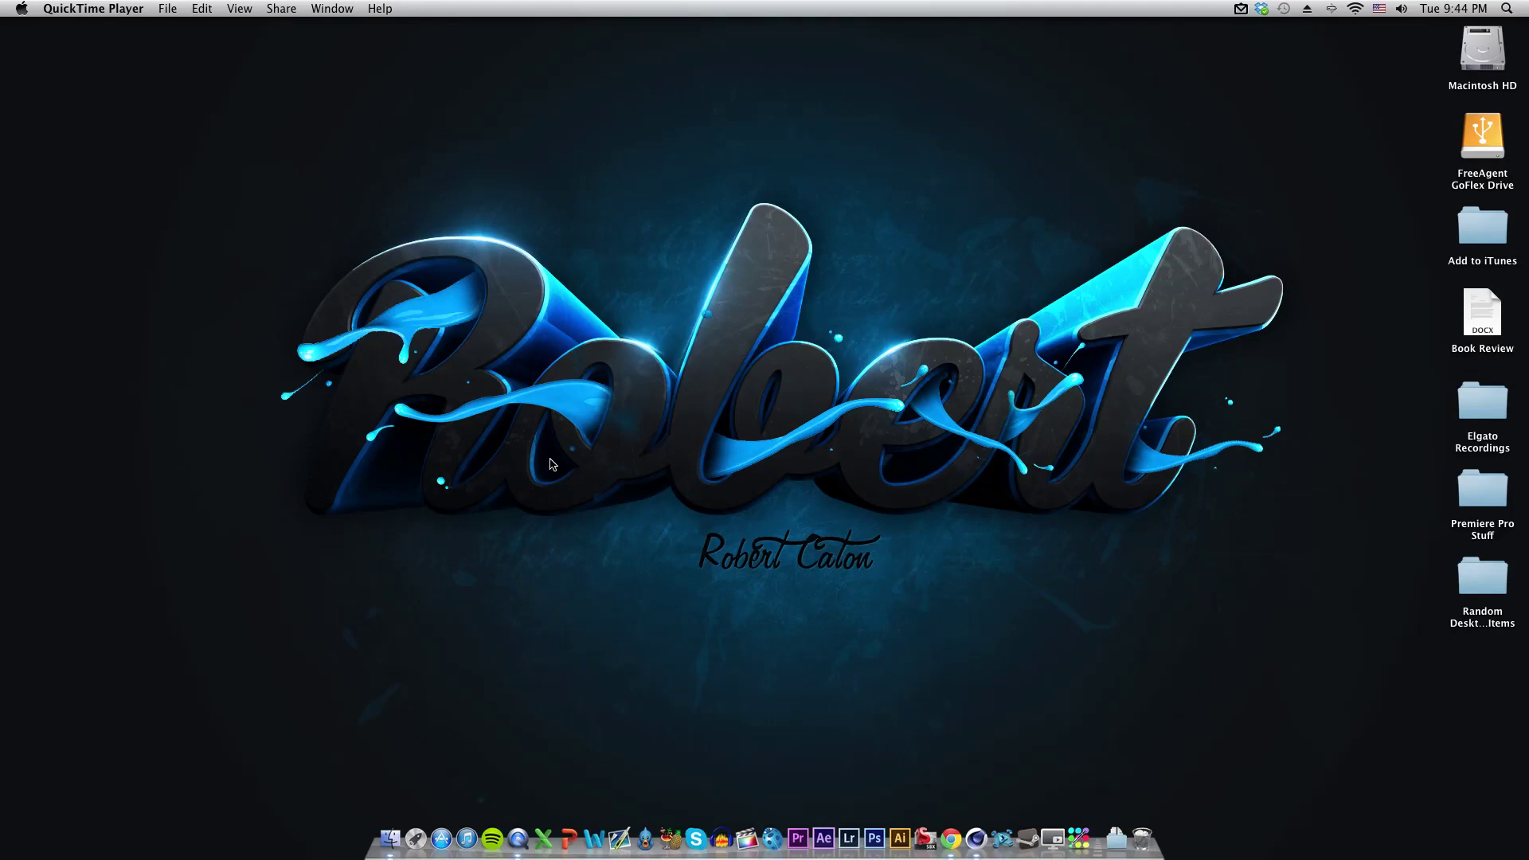
Launch Cinema 4D from the Dock to get an empty Untitled 1 scene
left_click(593, 388)
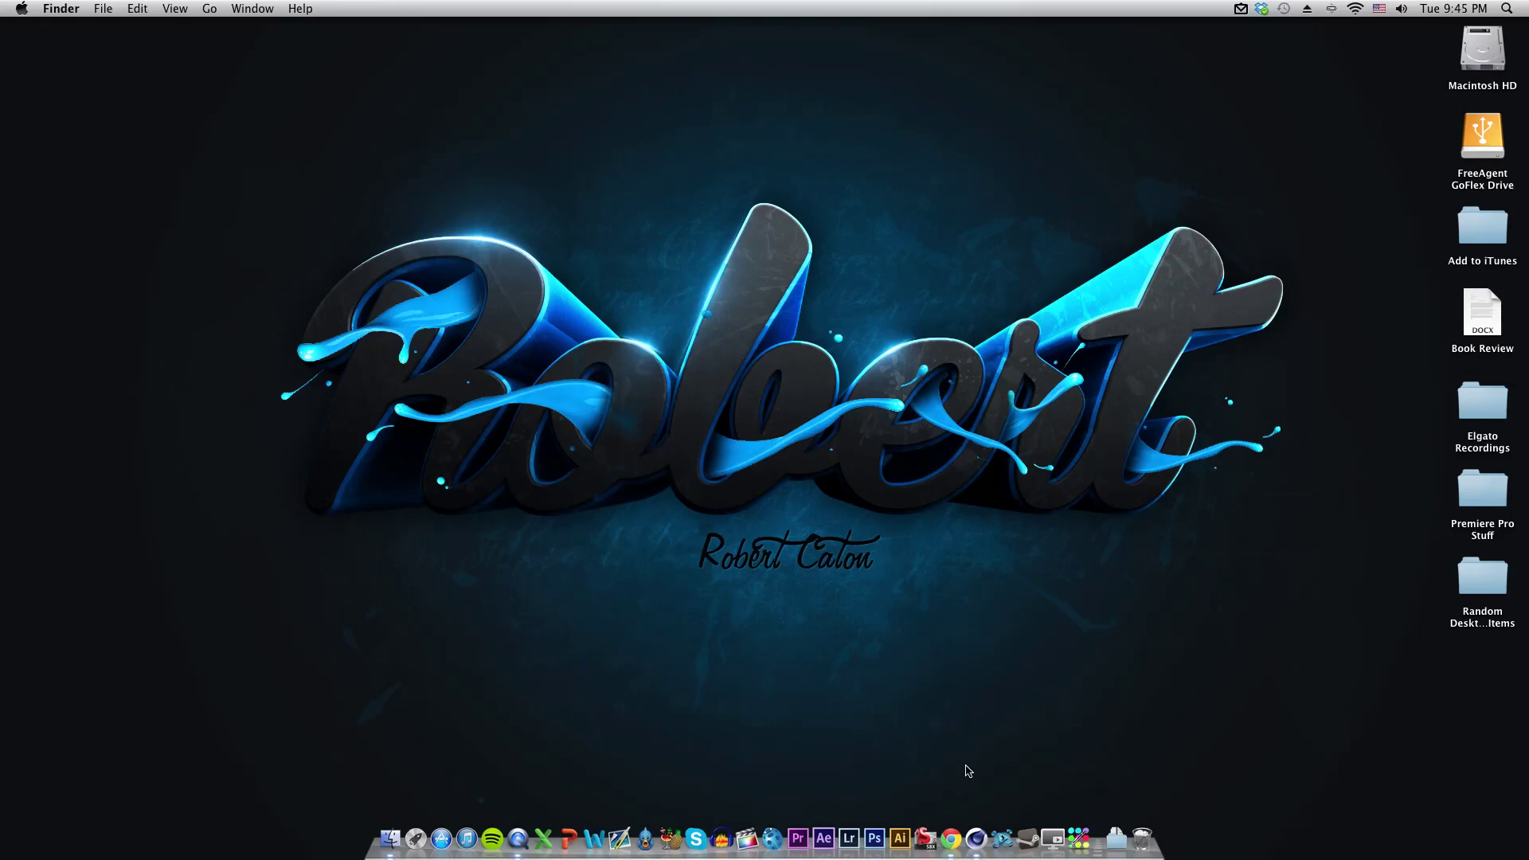
left_click(978, 839)
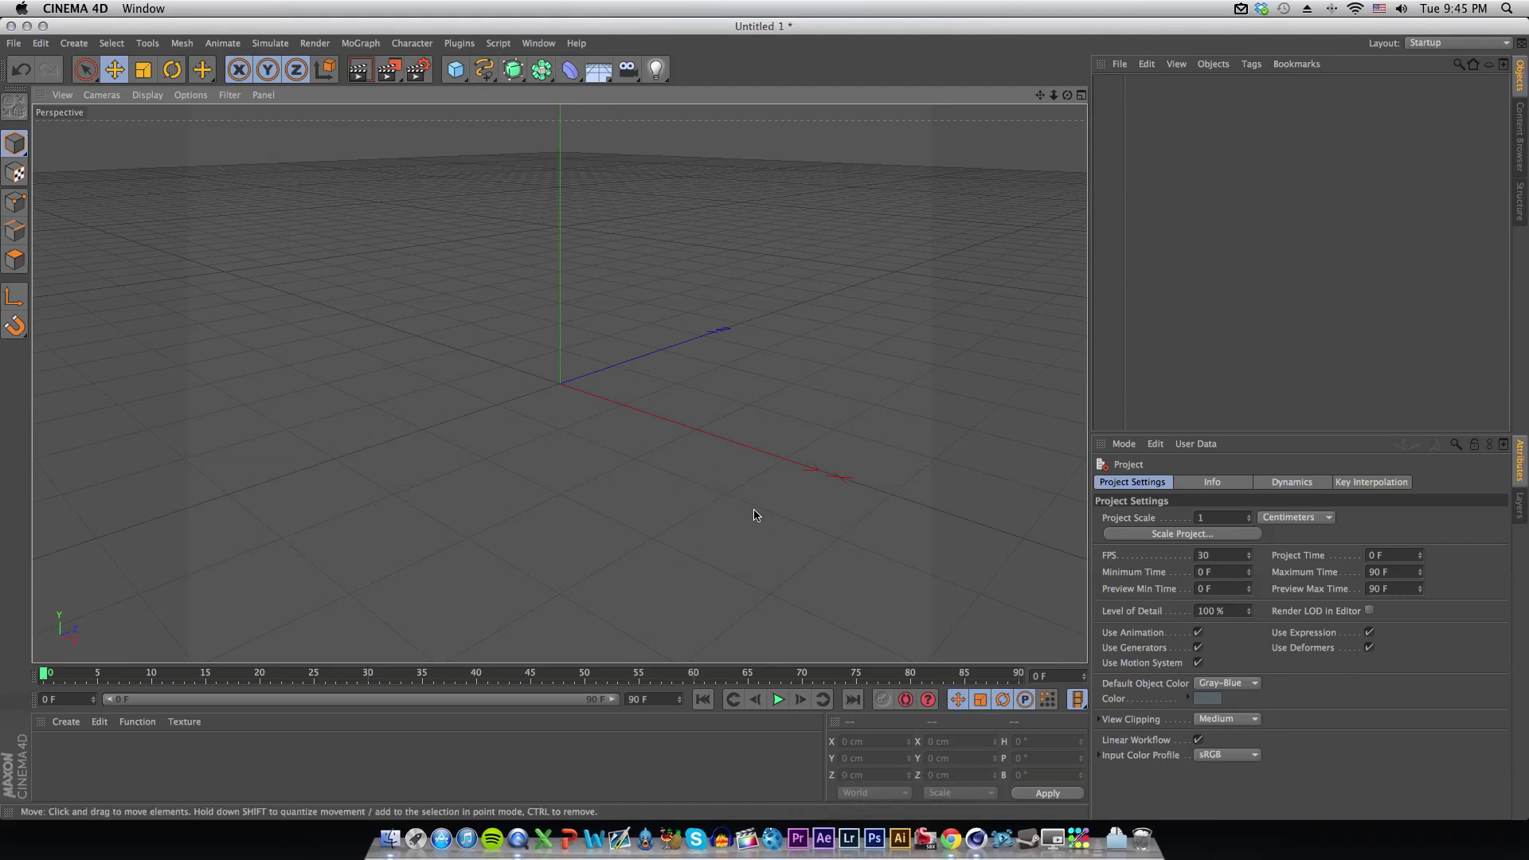
Open the MY LIGHTROOM!.c4d scene and dismiss the missing-plugins warning
left_click(13, 43)
left_click(47, 76)
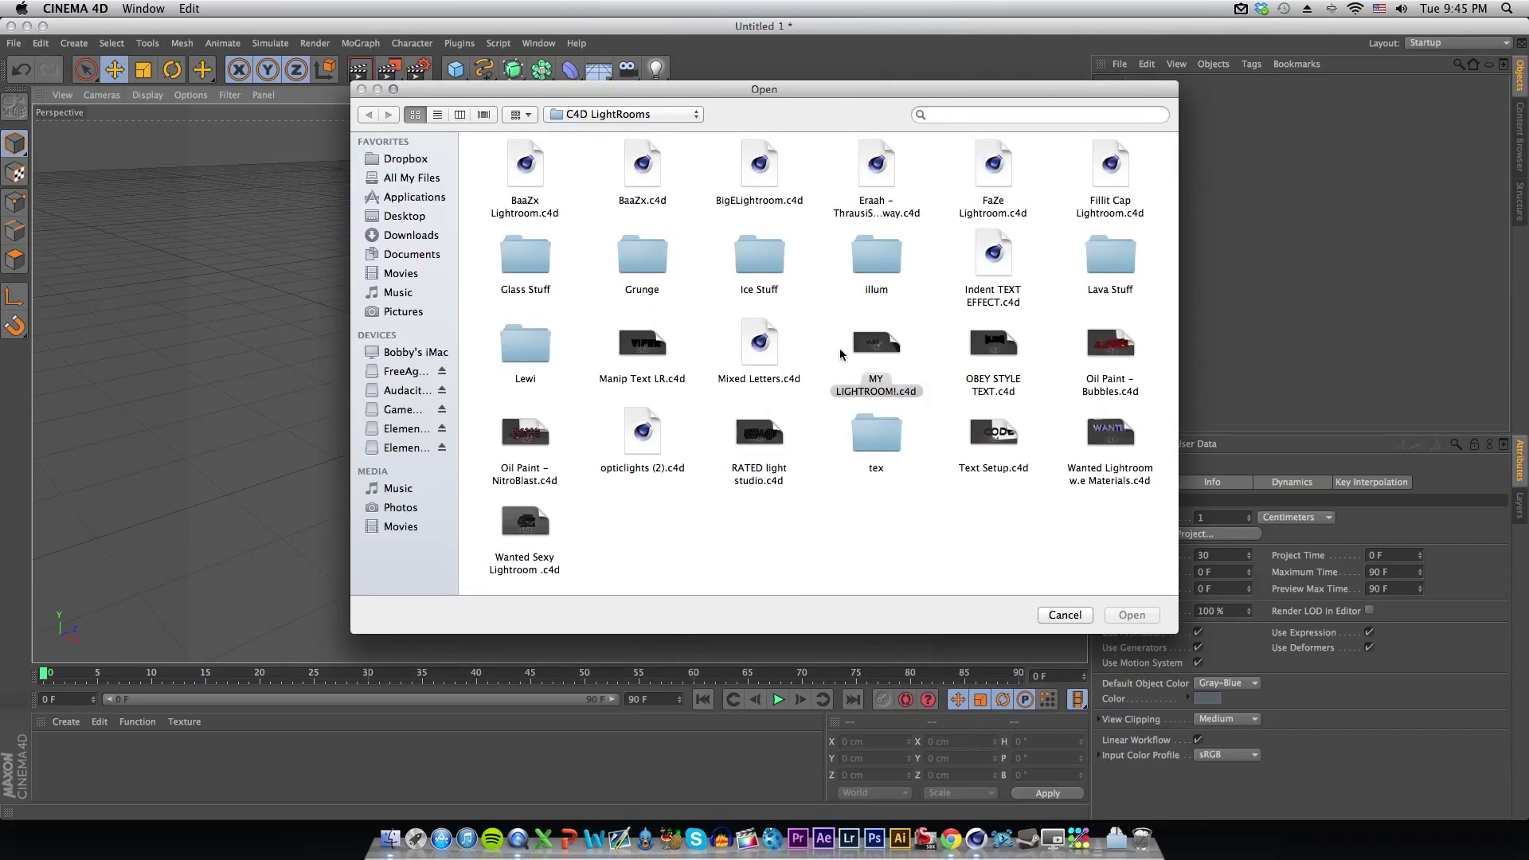
double_click(874, 353)
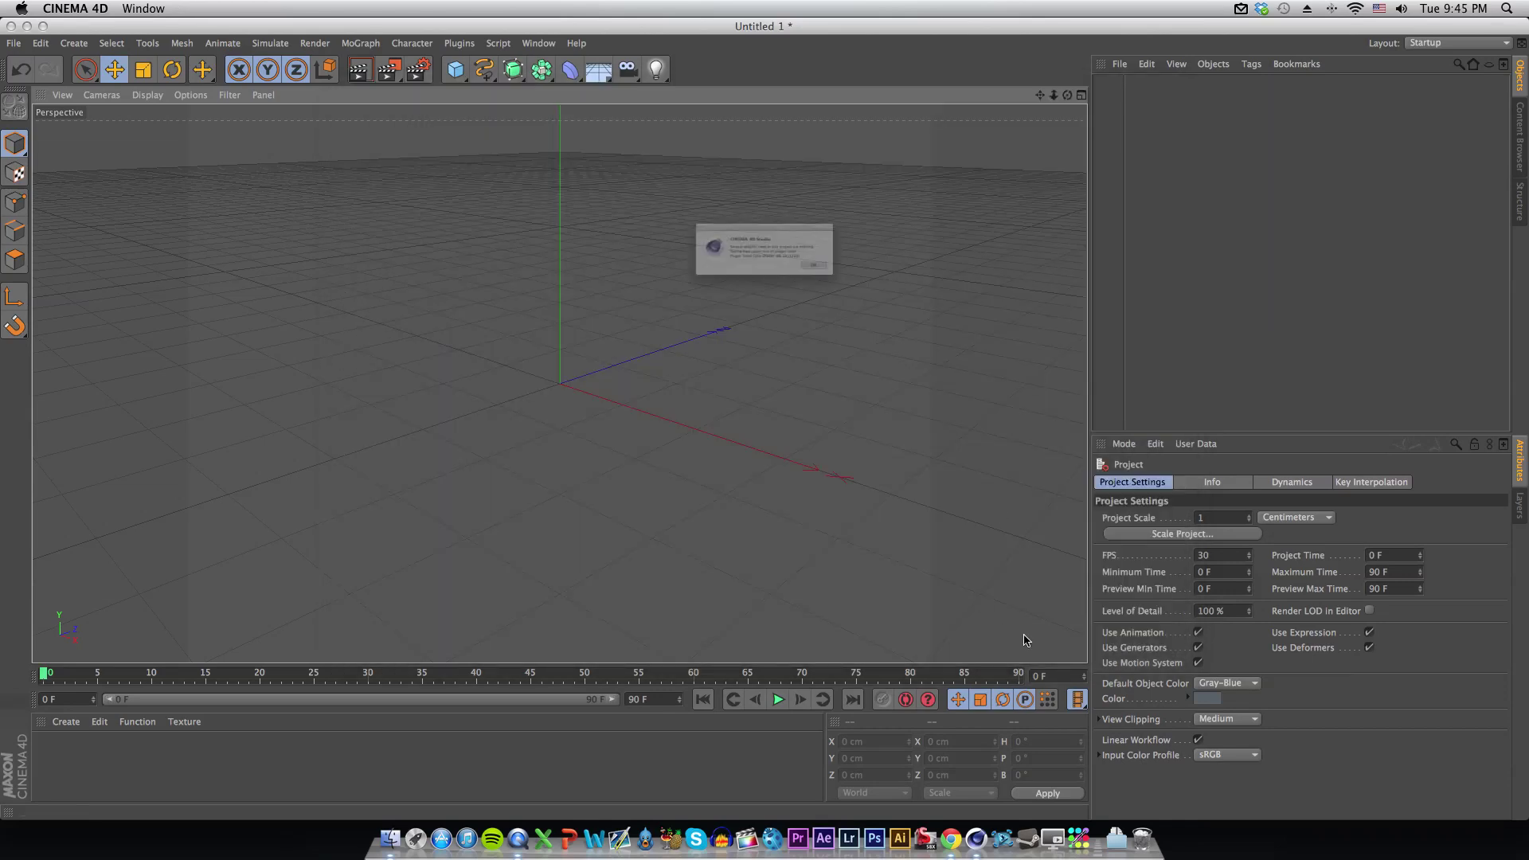
left_click(880, 287)
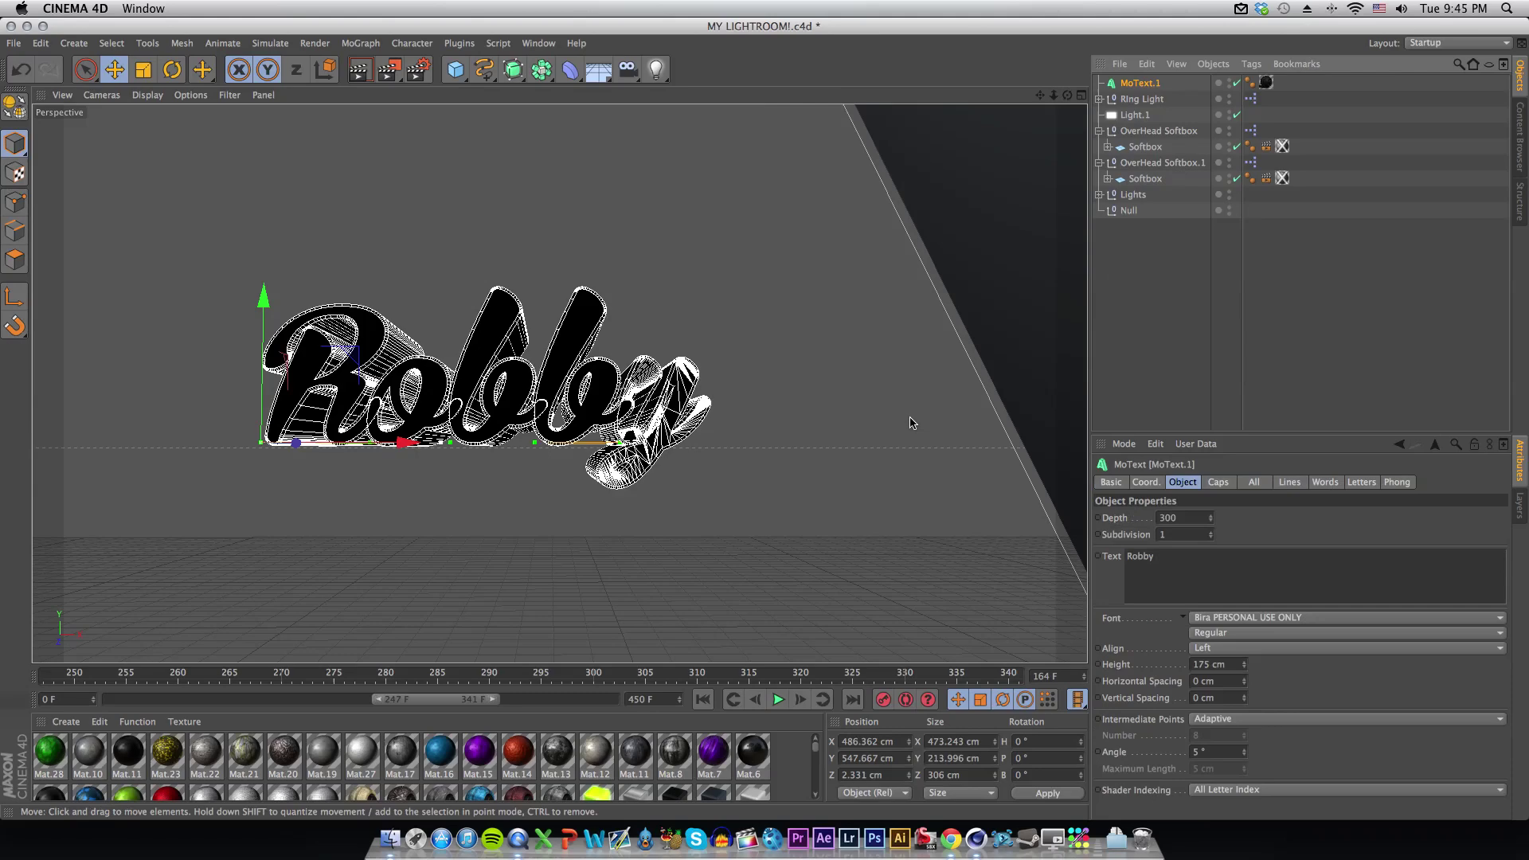
Delete the MoText Robby object, leaving the lights and softboxes
key("Delete")
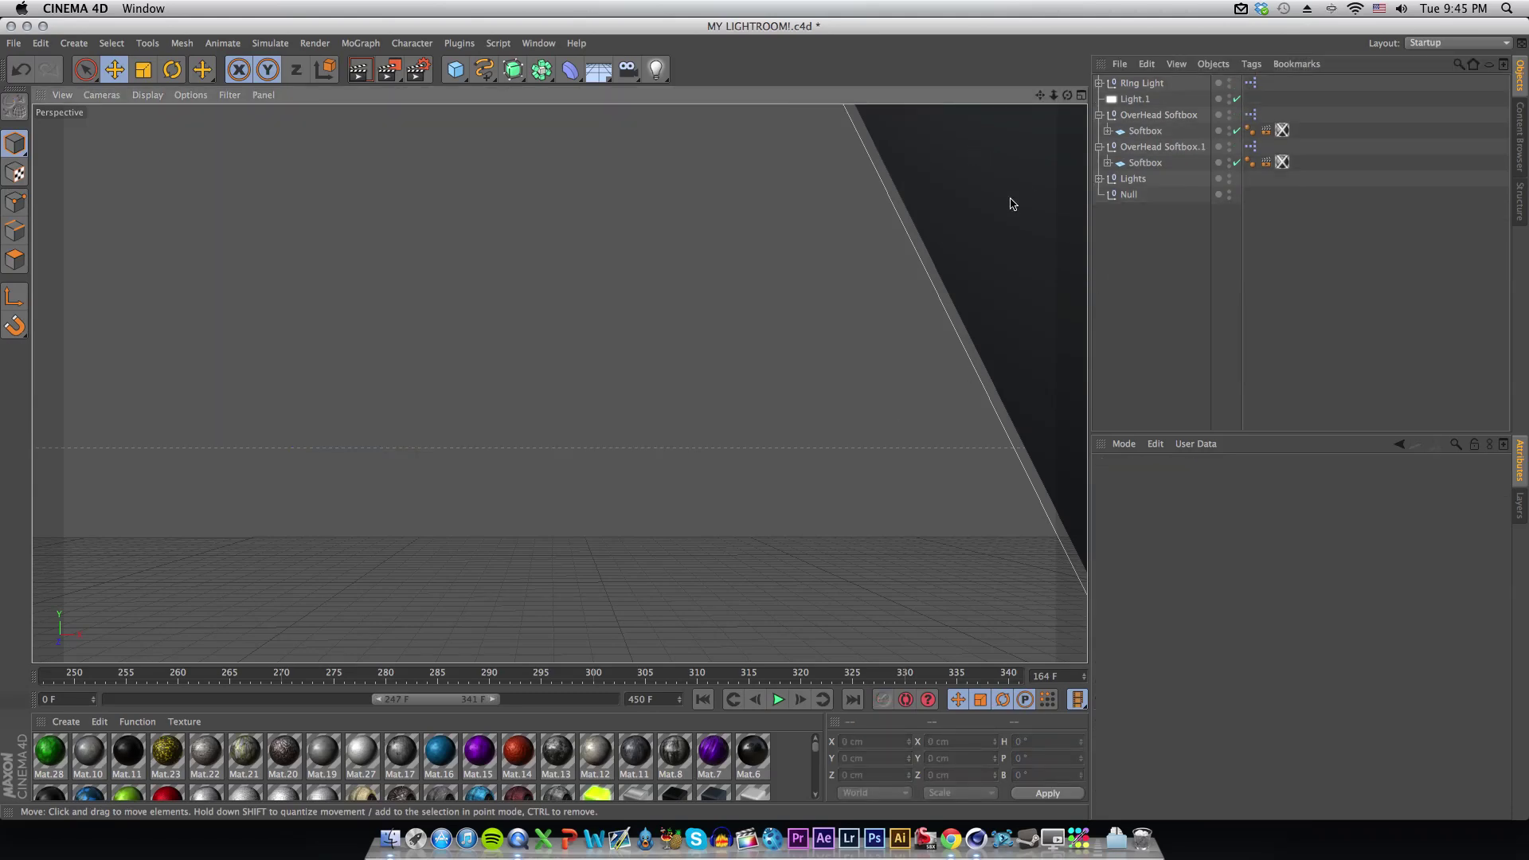
key("super+z")
key("Delete")
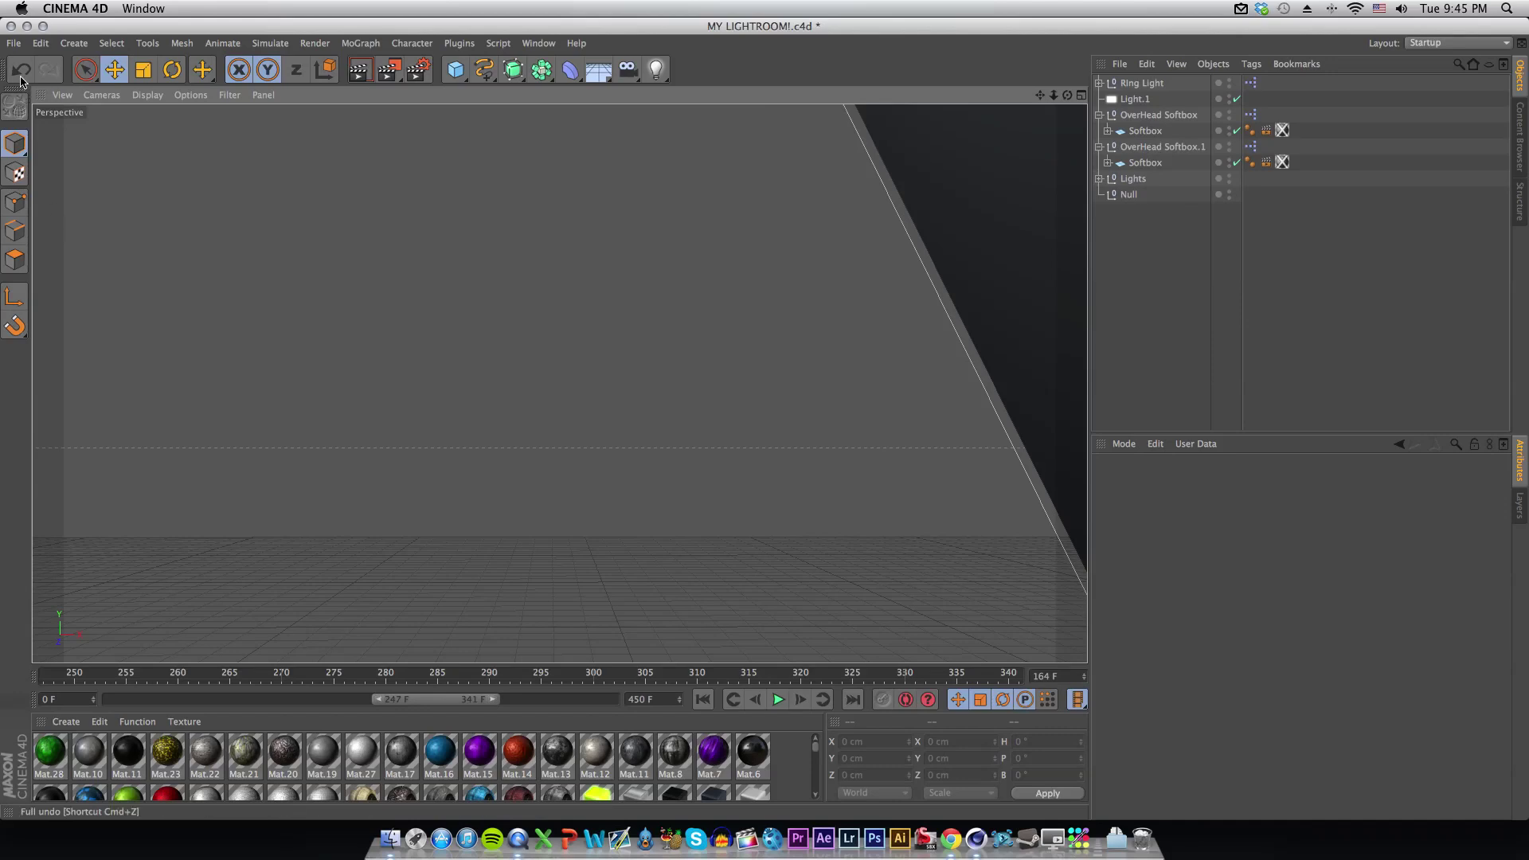
Start a File > Merge, eject unneeded volumes, and browse the FreeAgent GoFlex Drive
left_click(13, 46)
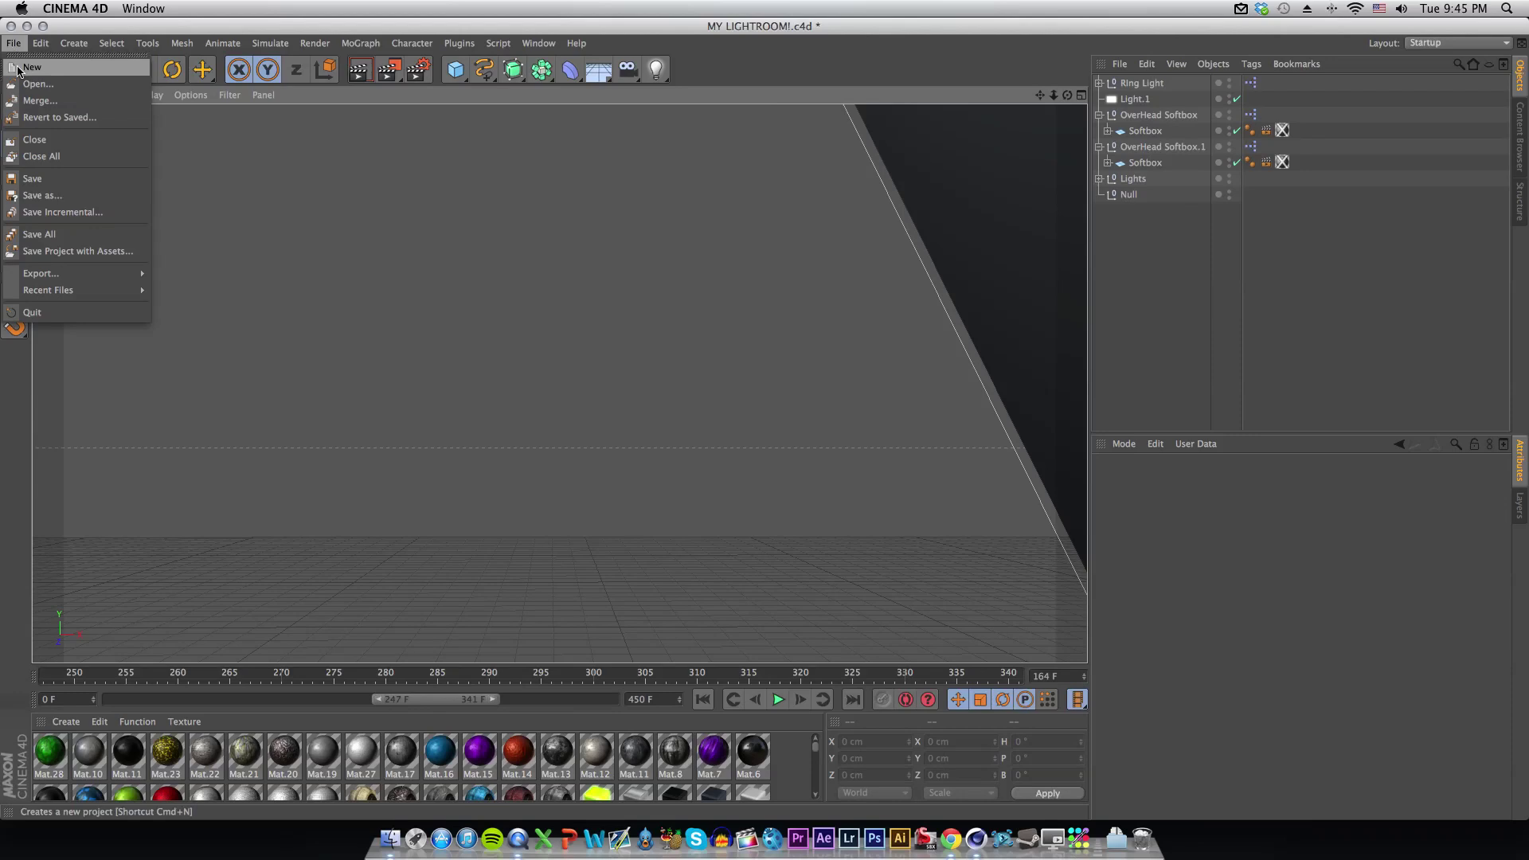
left_click(38, 101)
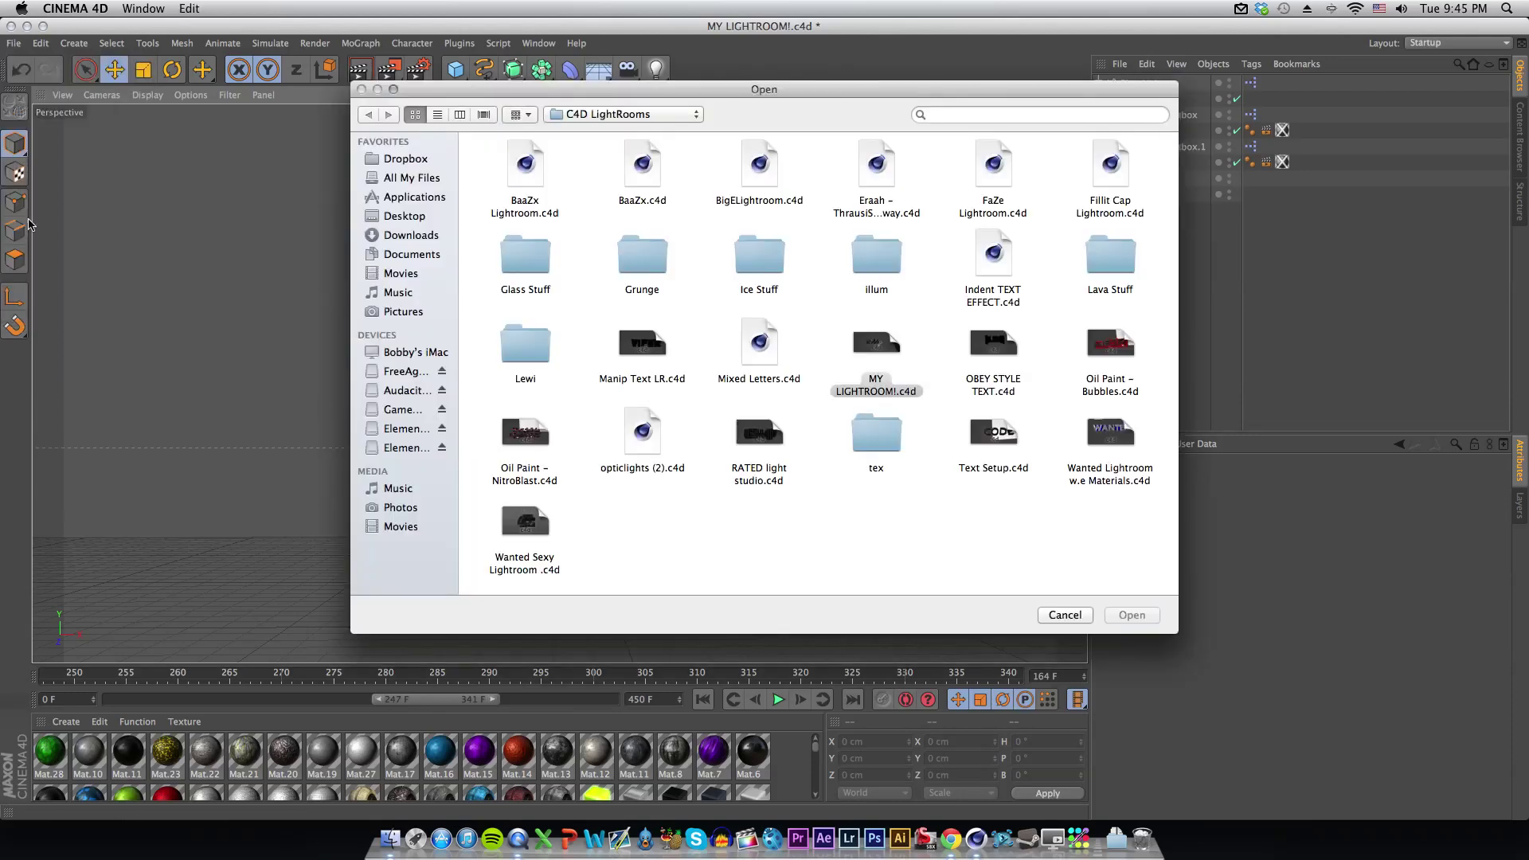
left_click(442, 448)
left_click(440, 428)
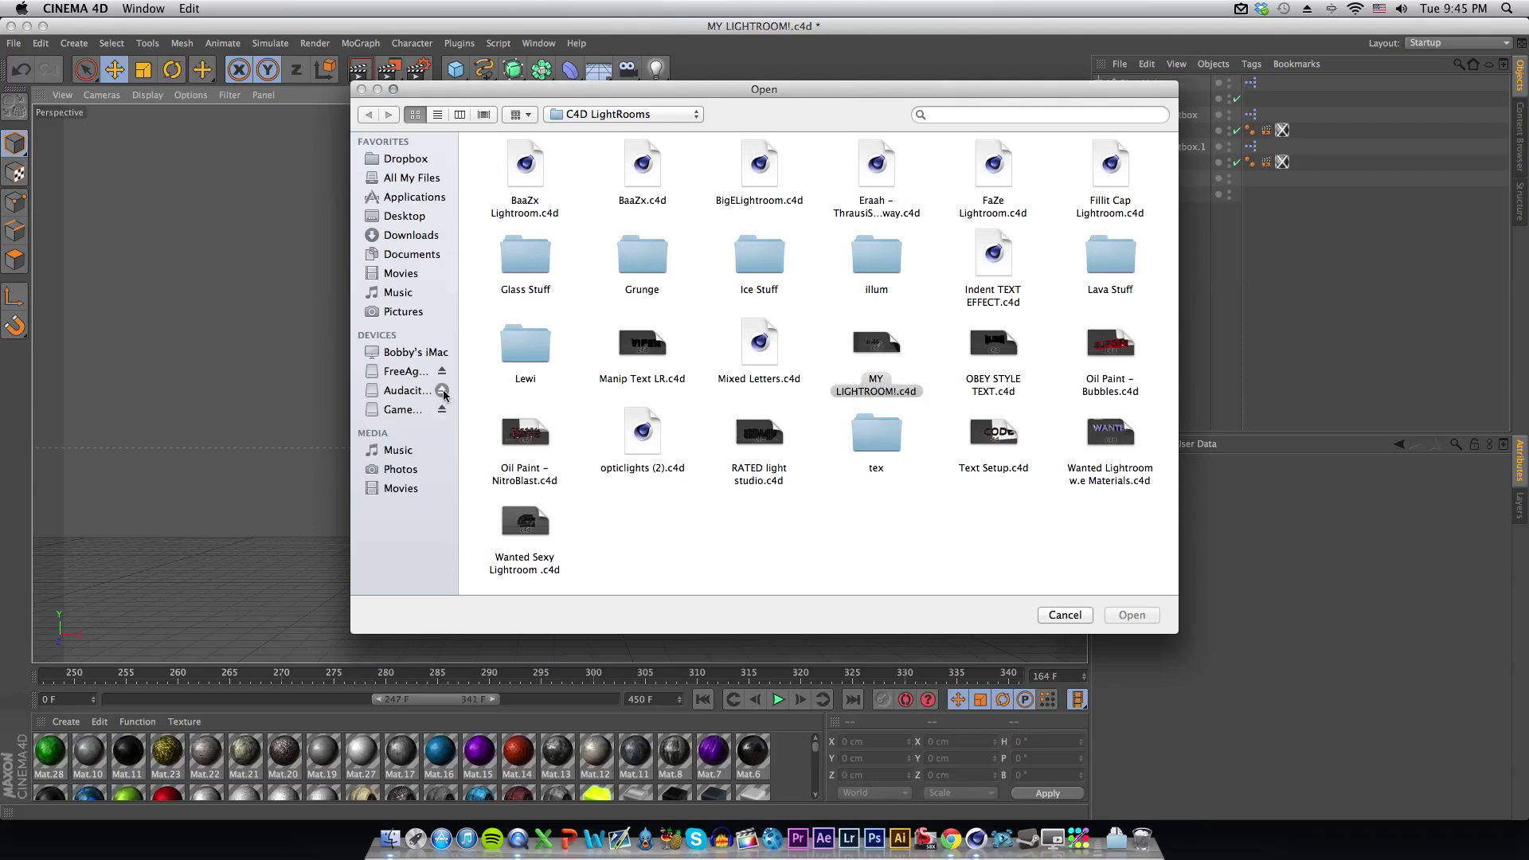
left_click(443, 391)
left_click(406, 372)
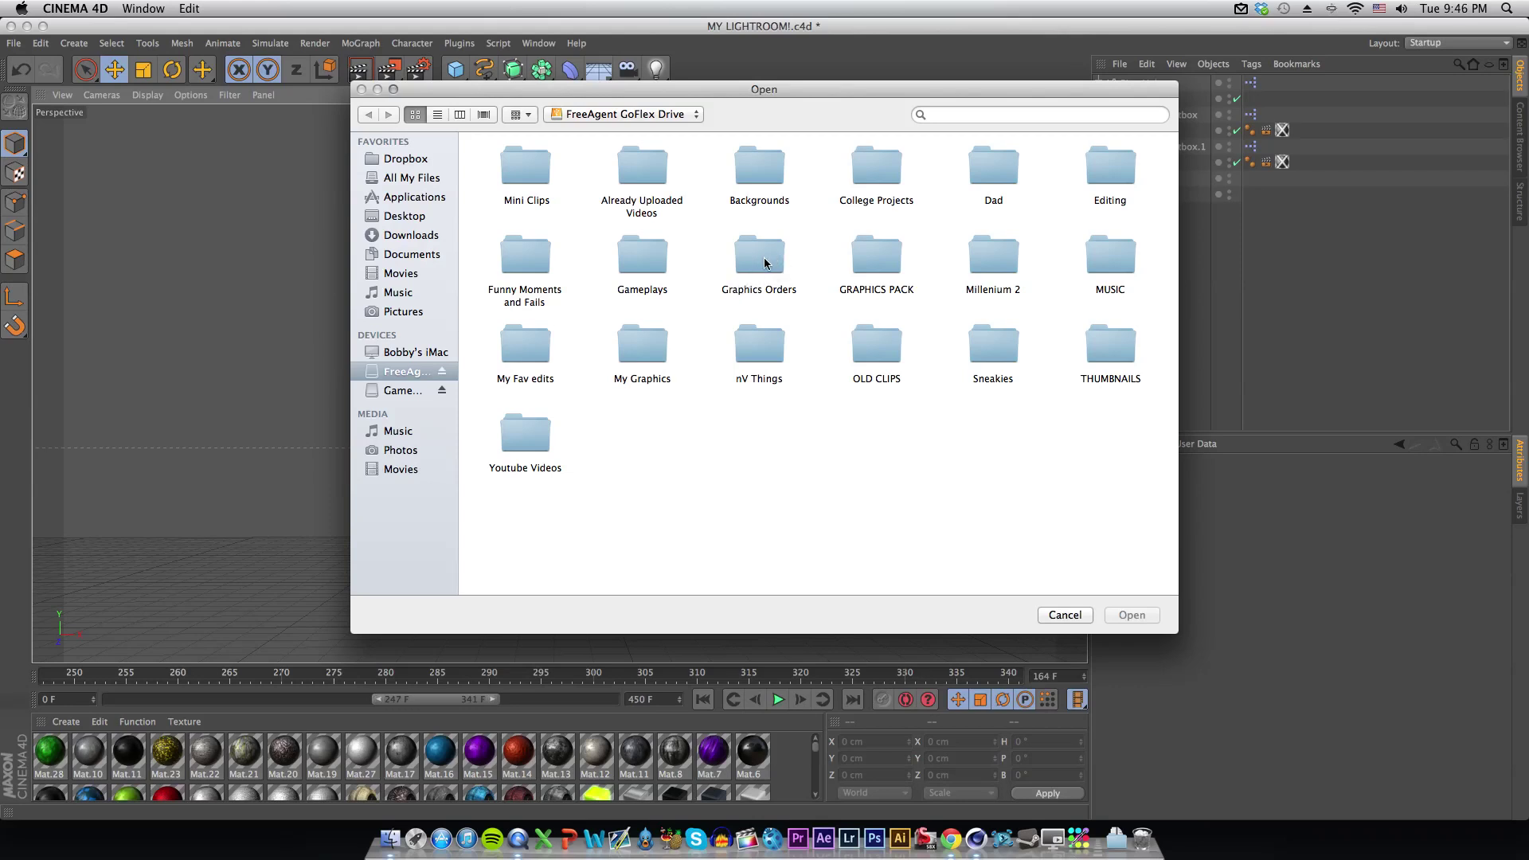
Import nvvvv.ai from GRAPHICS PACK > Ai Files and move it to X 878.097, Y 615.248 cm
double_click(876, 257)
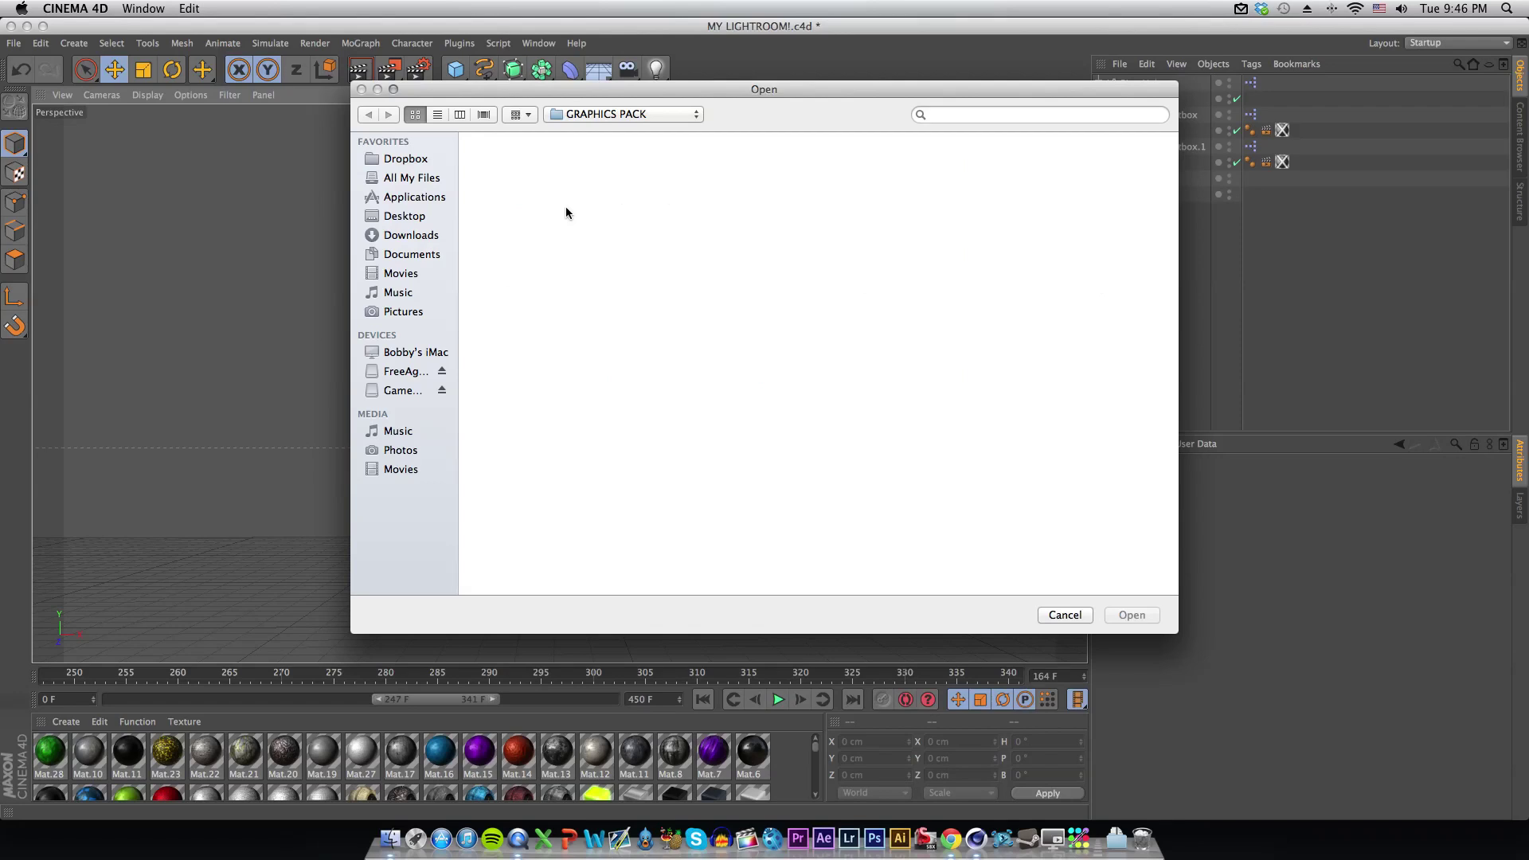
double_click(542, 176)
scroll(766, 283, "down", 2)
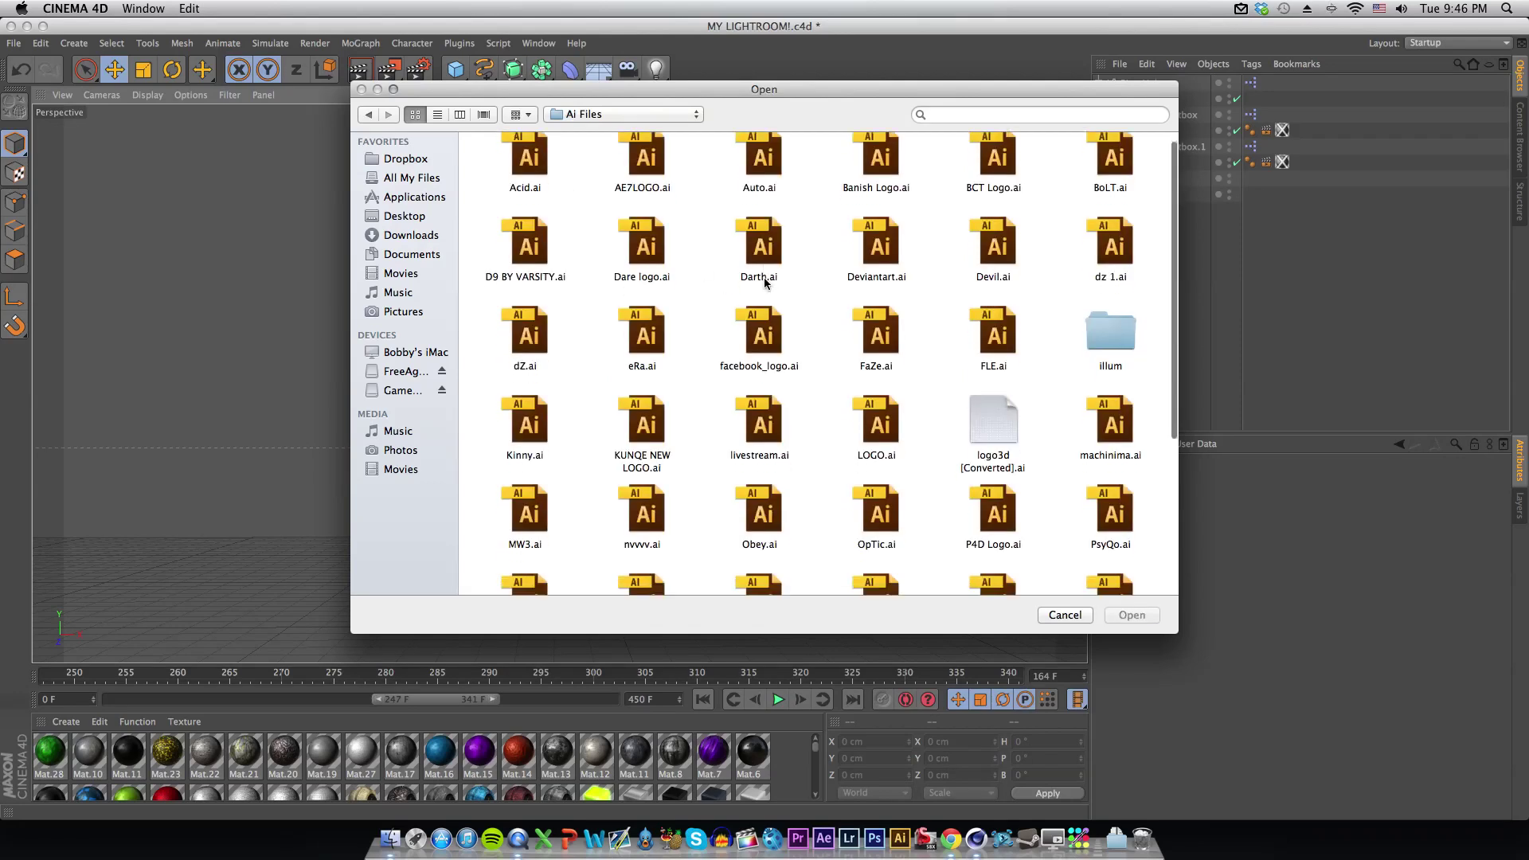
scroll(767, 283, "down", 2)
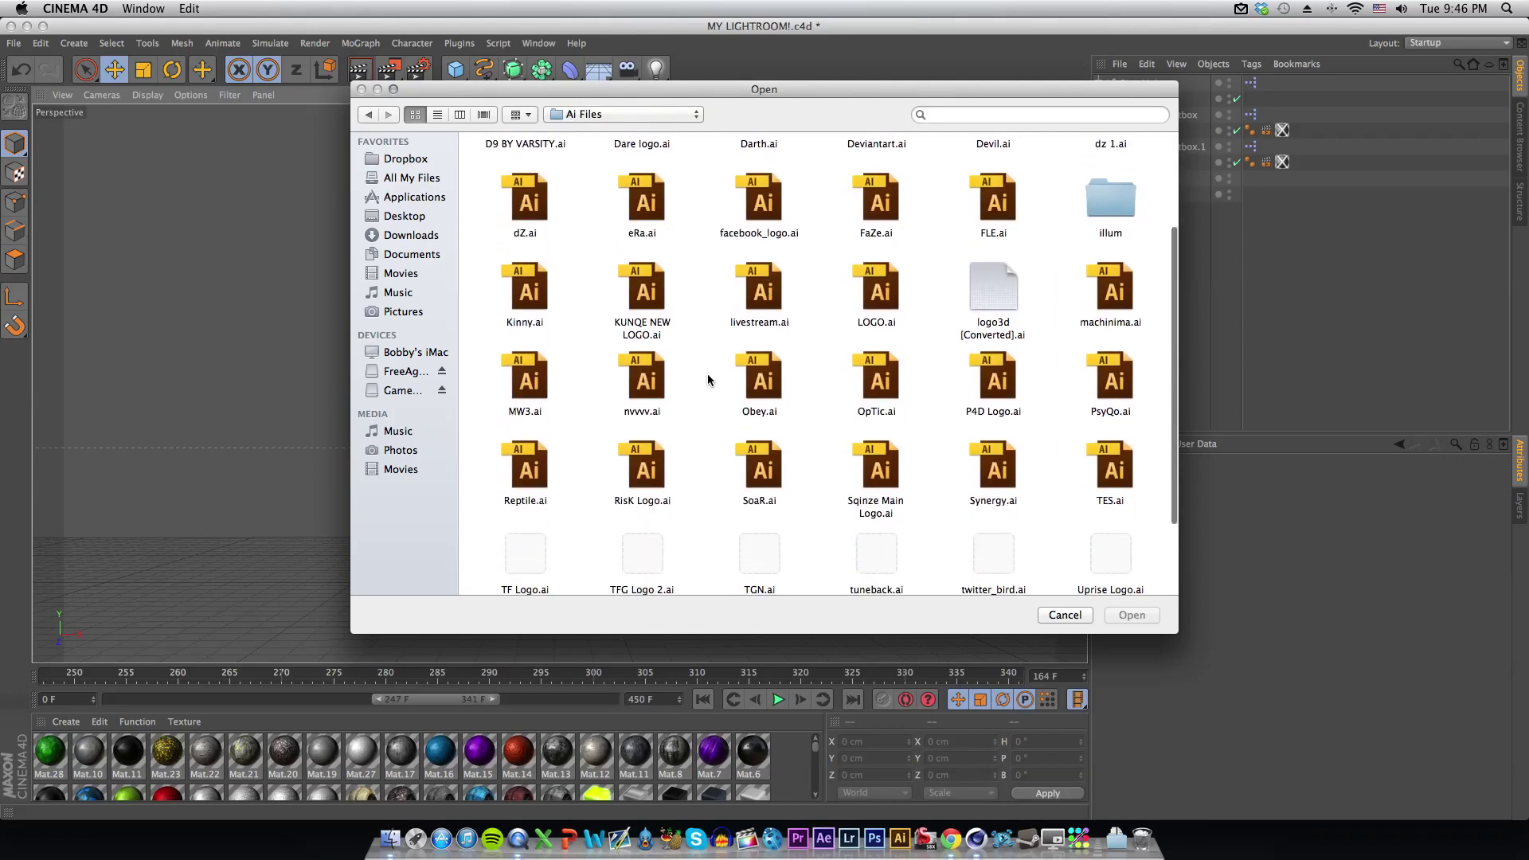
double_click(631, 384)
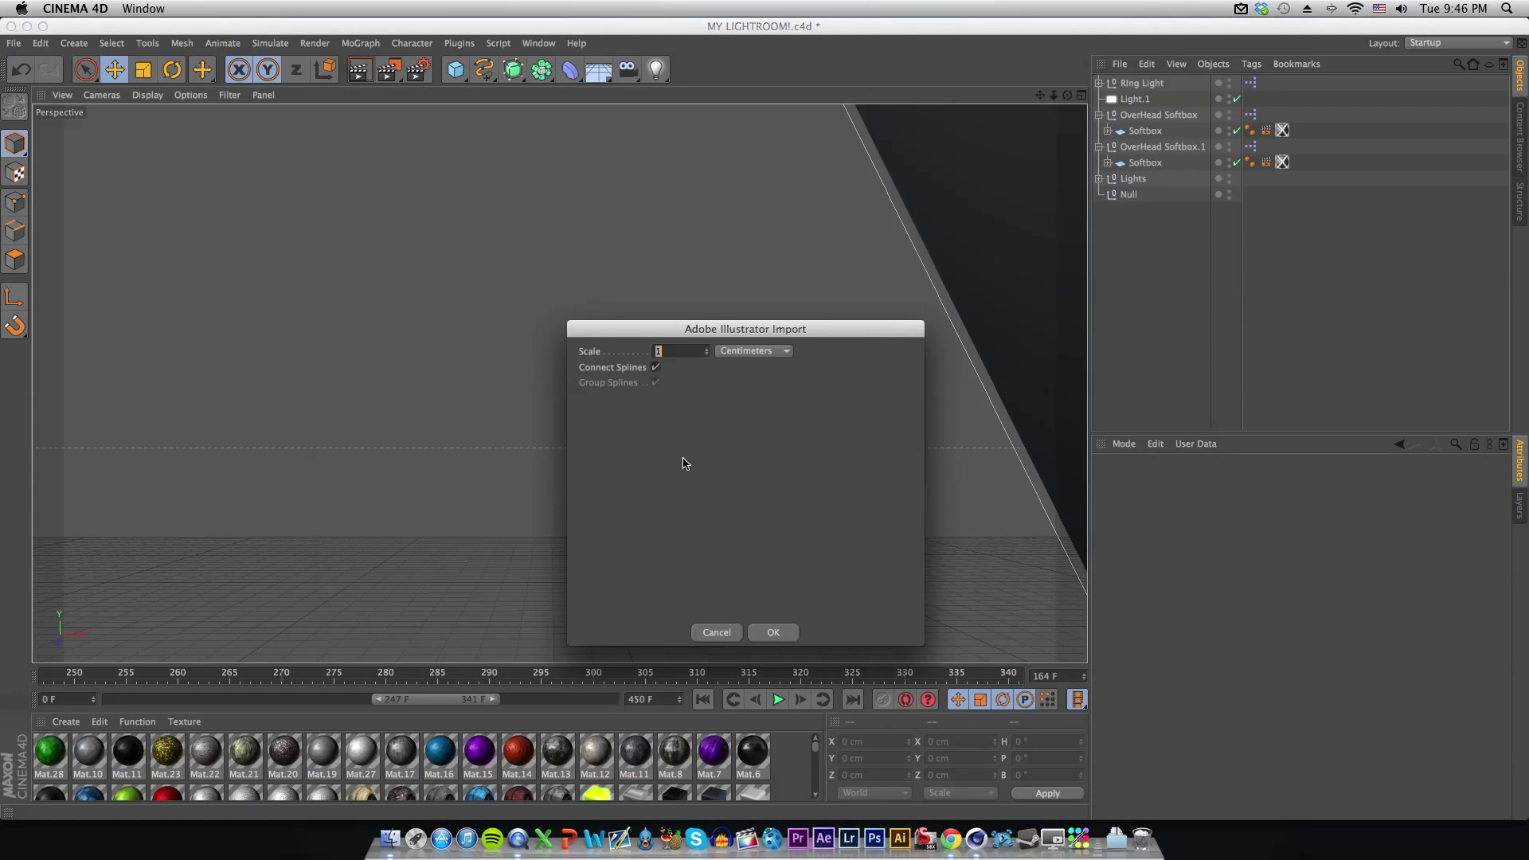
left_click(770, 636)
left_click_drag(327, 481, 726, 326)
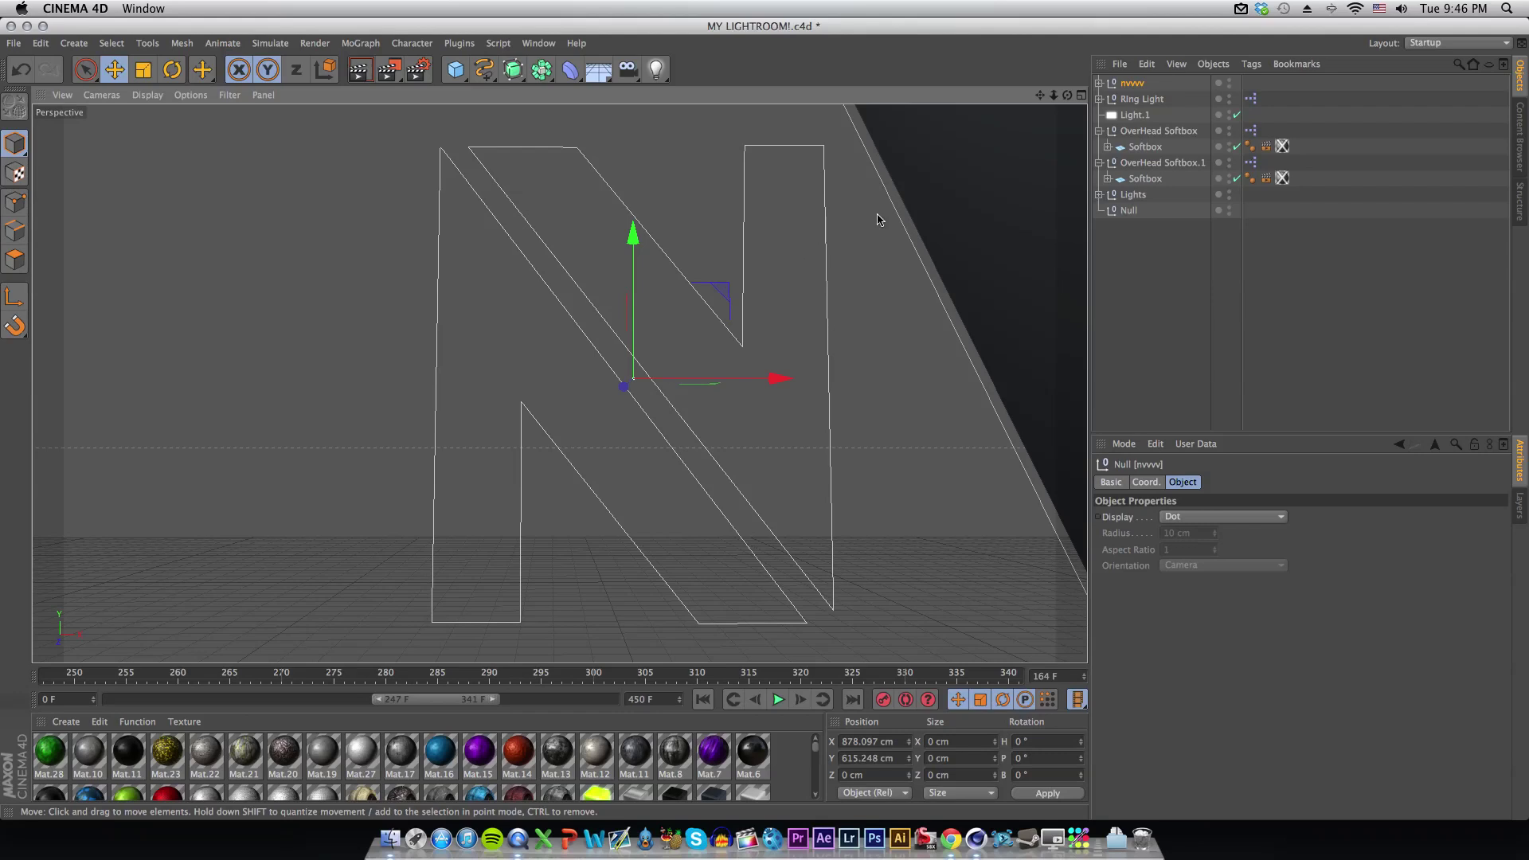
Expand the nvvvv Null and select Path 2, Path 1 and nvvvv together
left_click(1099, 83)
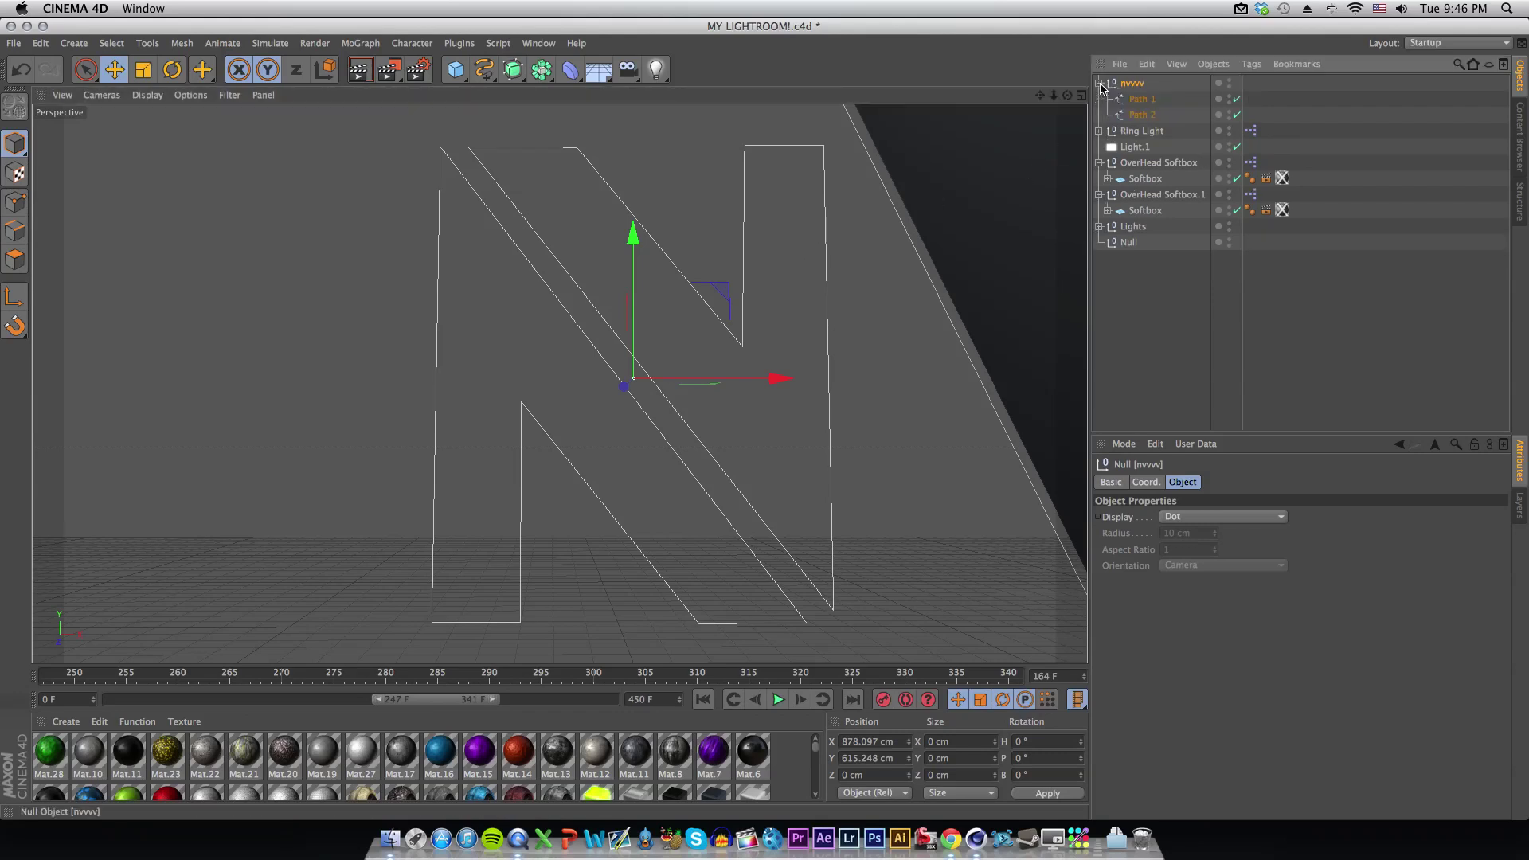
left_click(1147, 102)
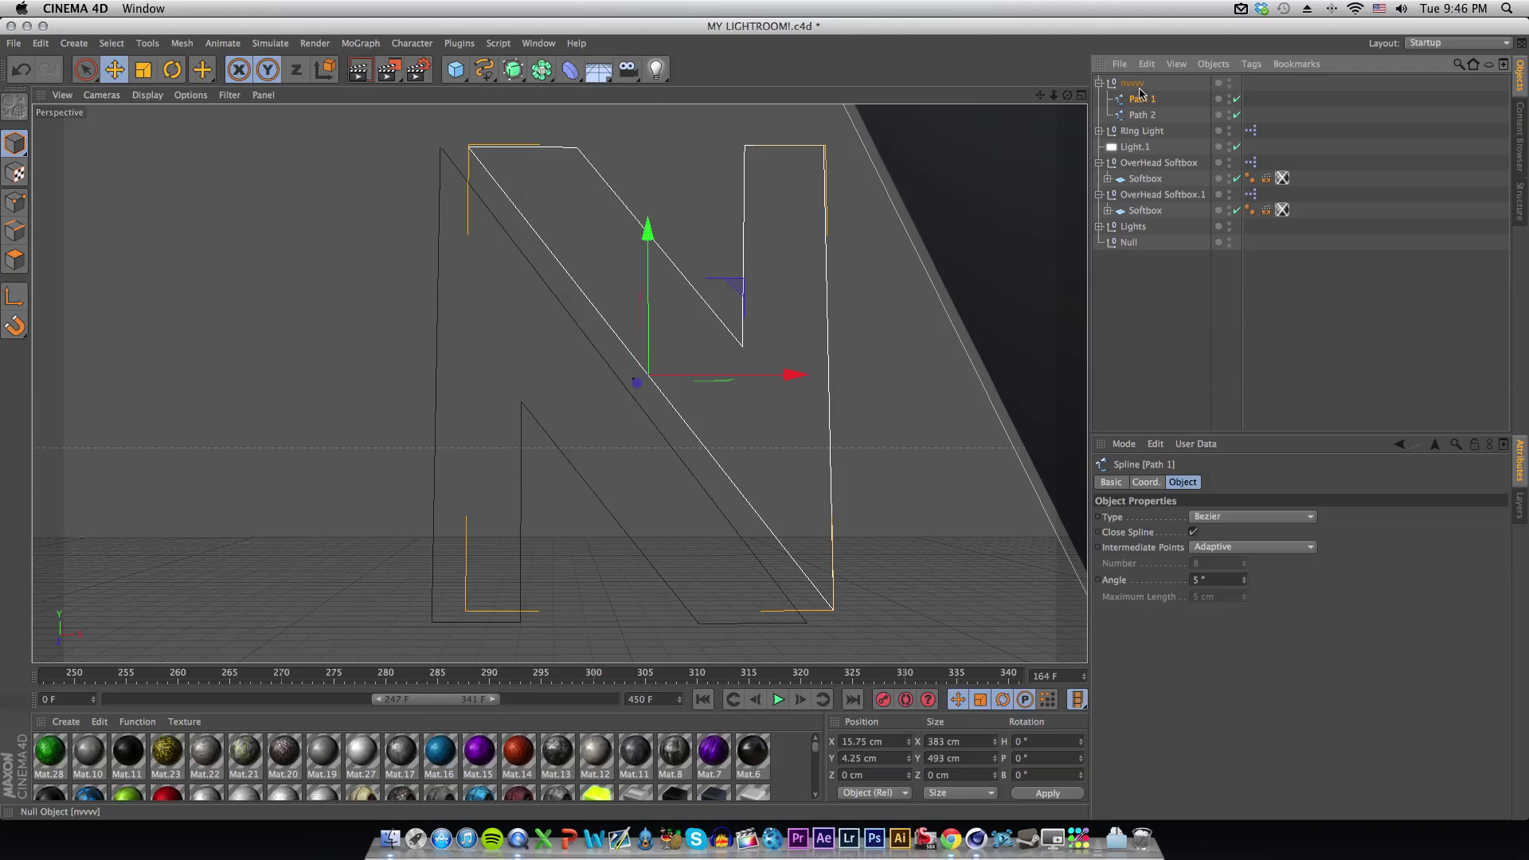
left_click(1150, 93)
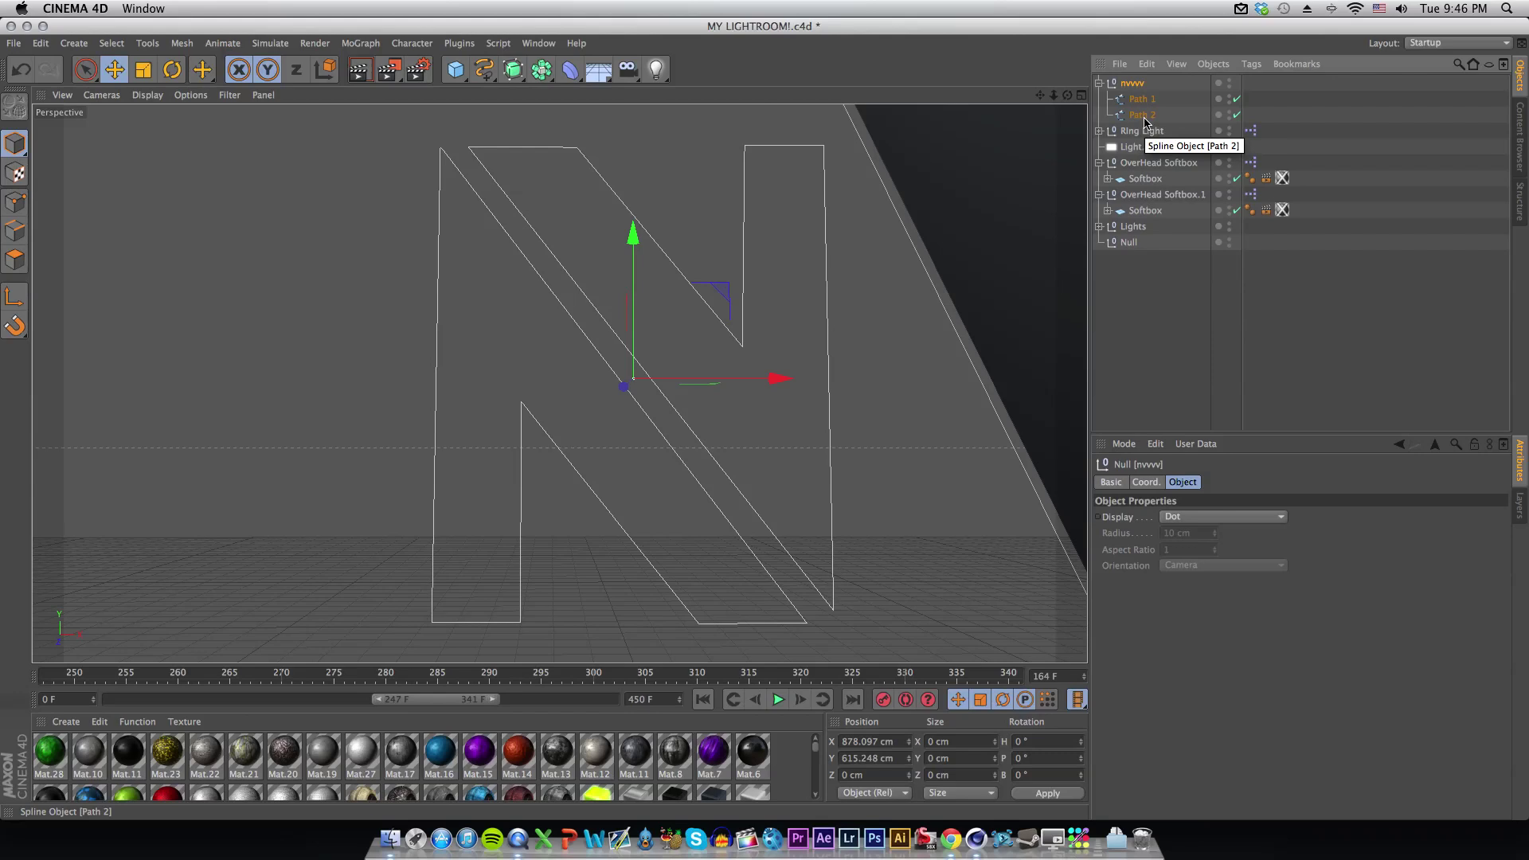
left_click(1144, 116, "shift")
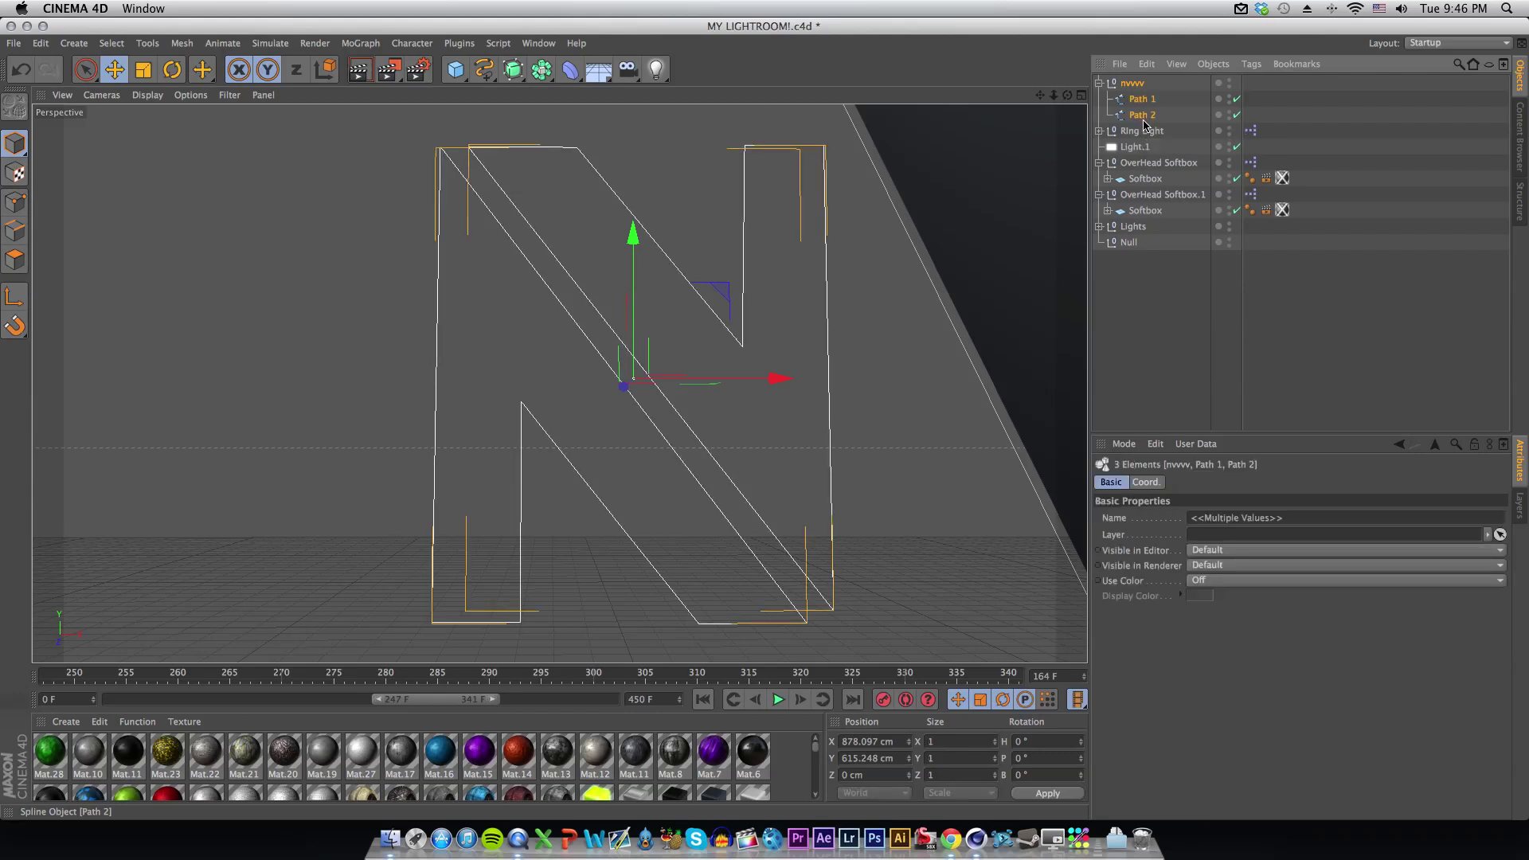
left_click(1165, 272)
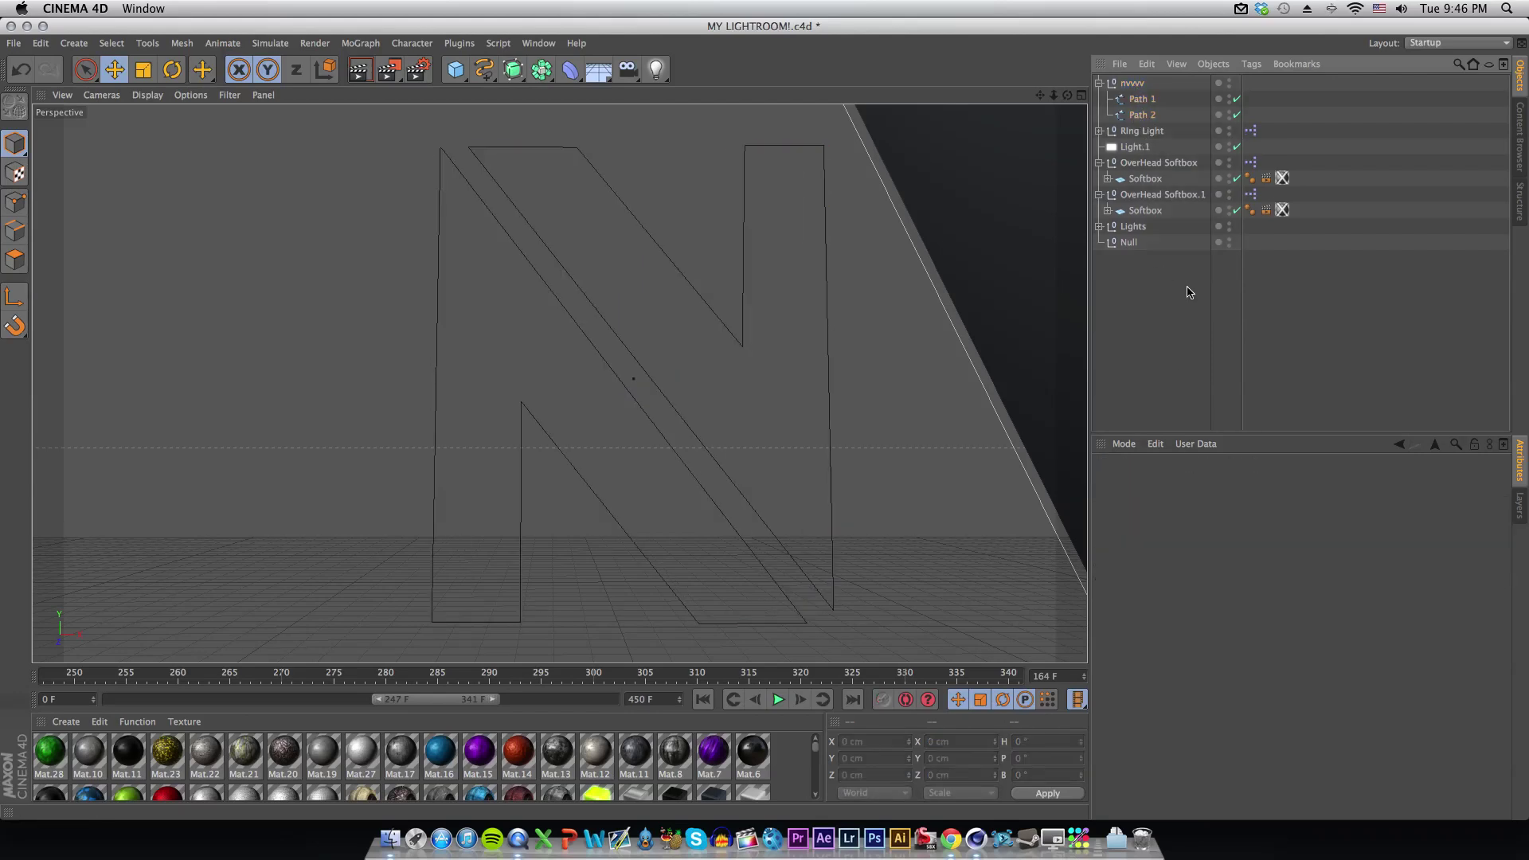
left_click(1152, 111)
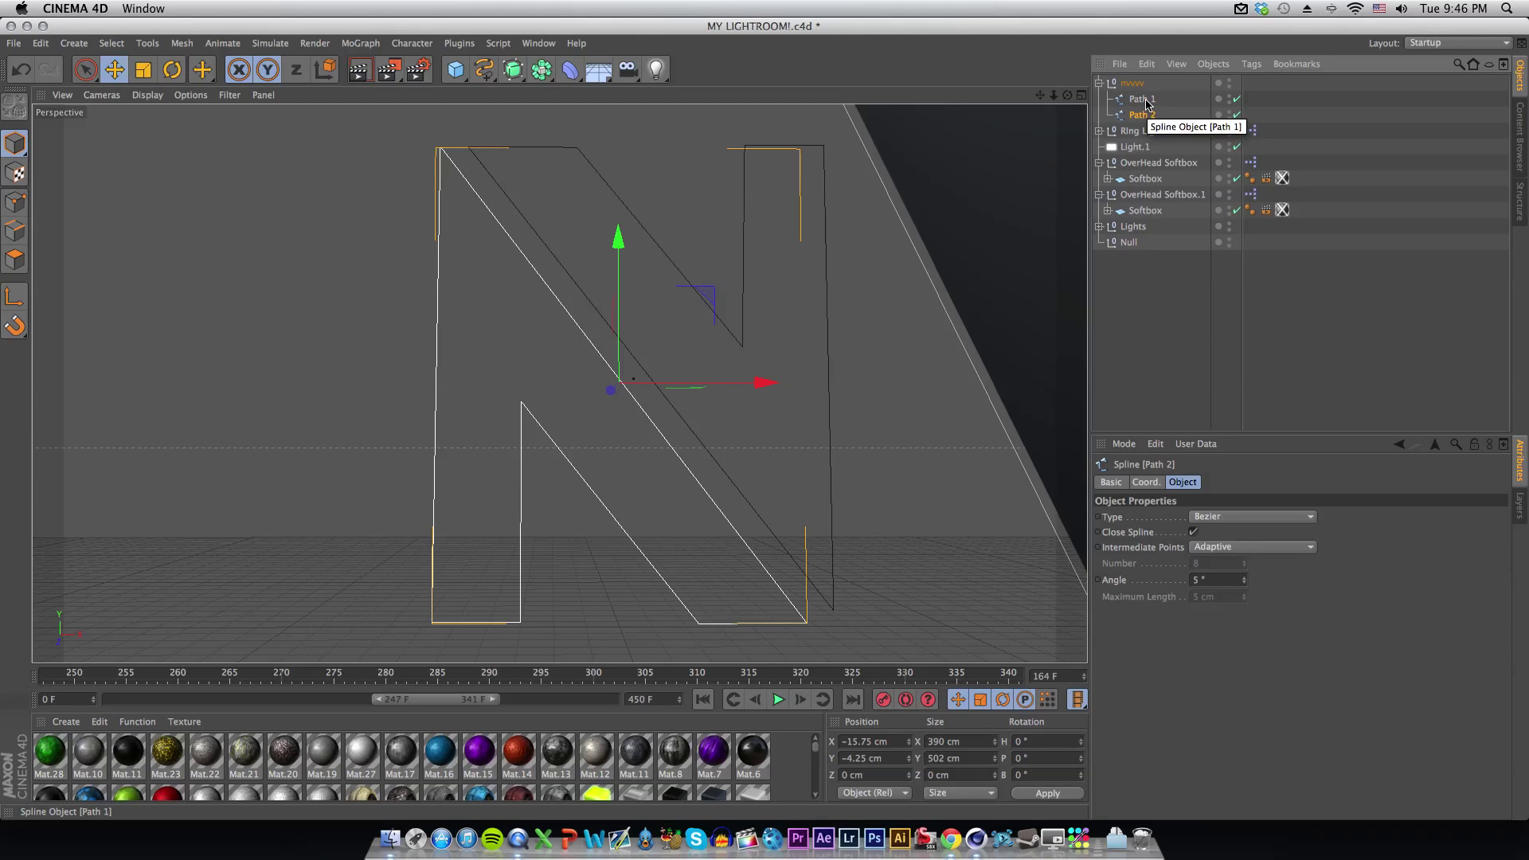
left_click(1146, 99, "shift")
left_click(1139, 83, "shift")
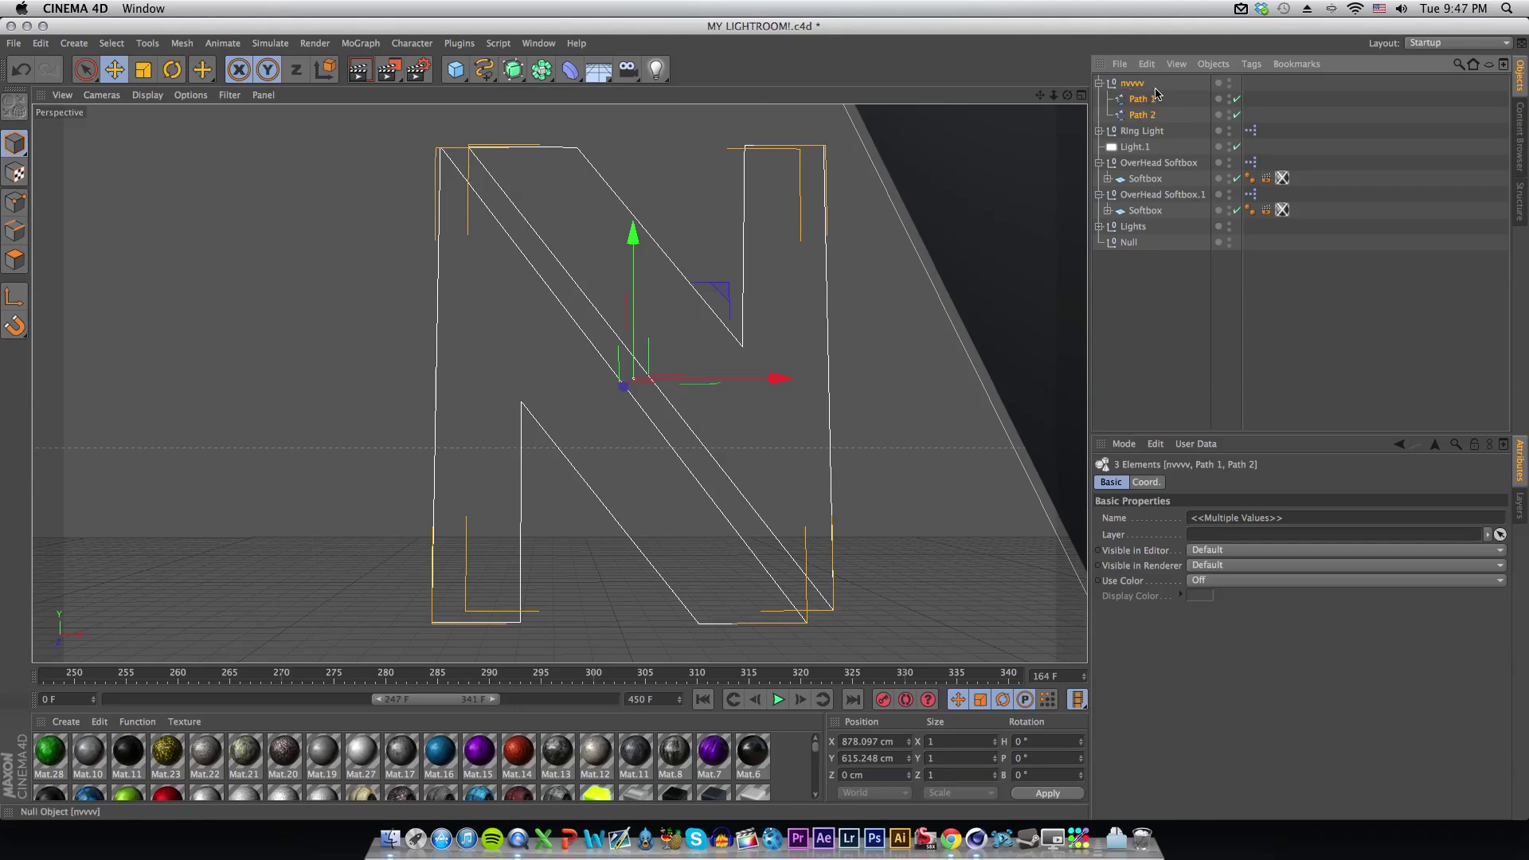
Connect the paths into spline nvvvv.1, delete the original nvvvv group and paths
right_click(1137, 88)
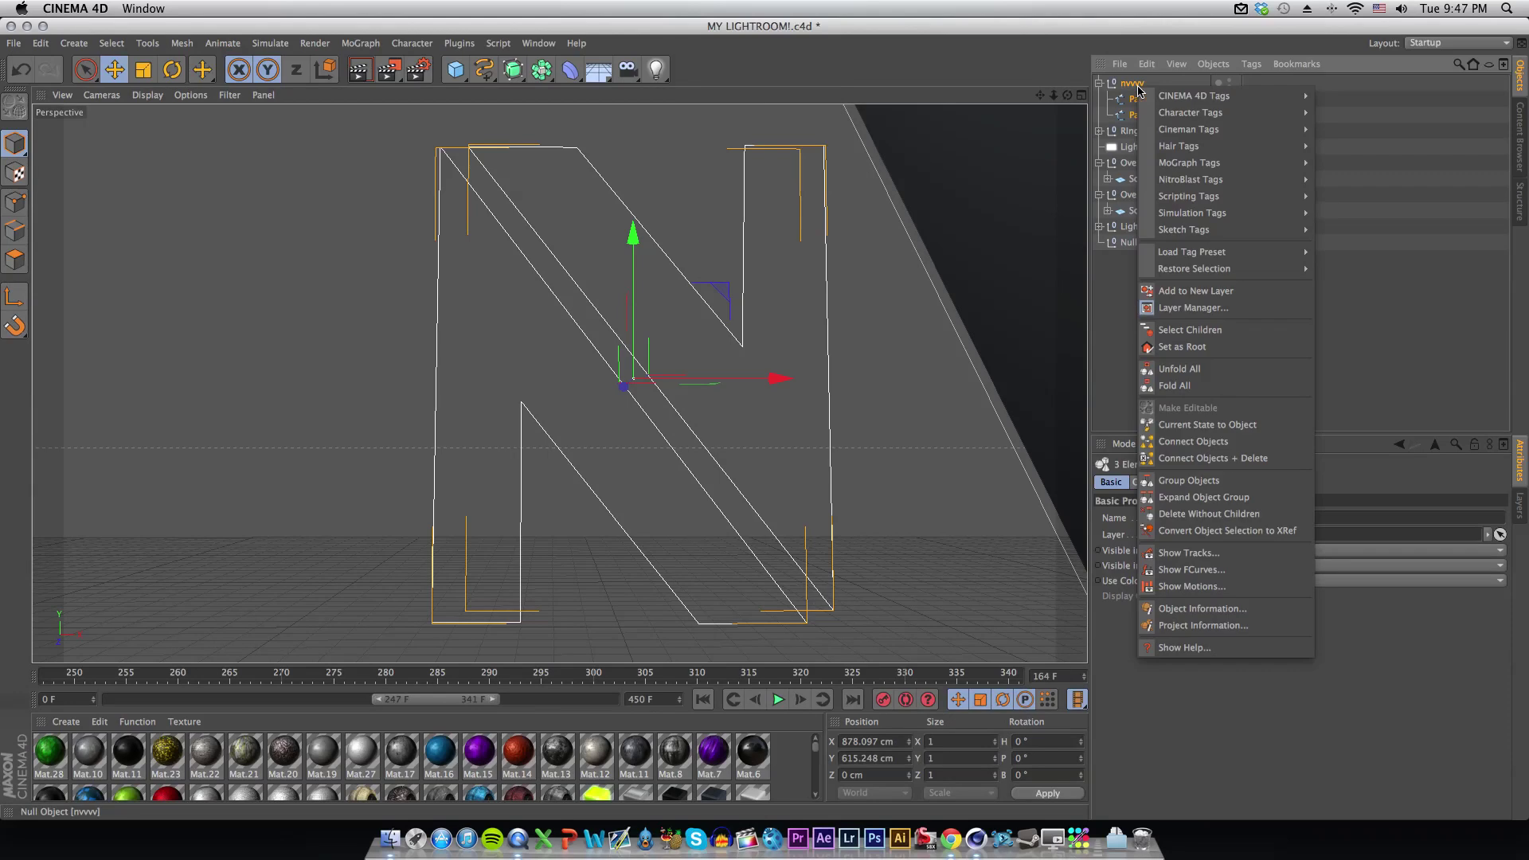
left_click(1208, 442)
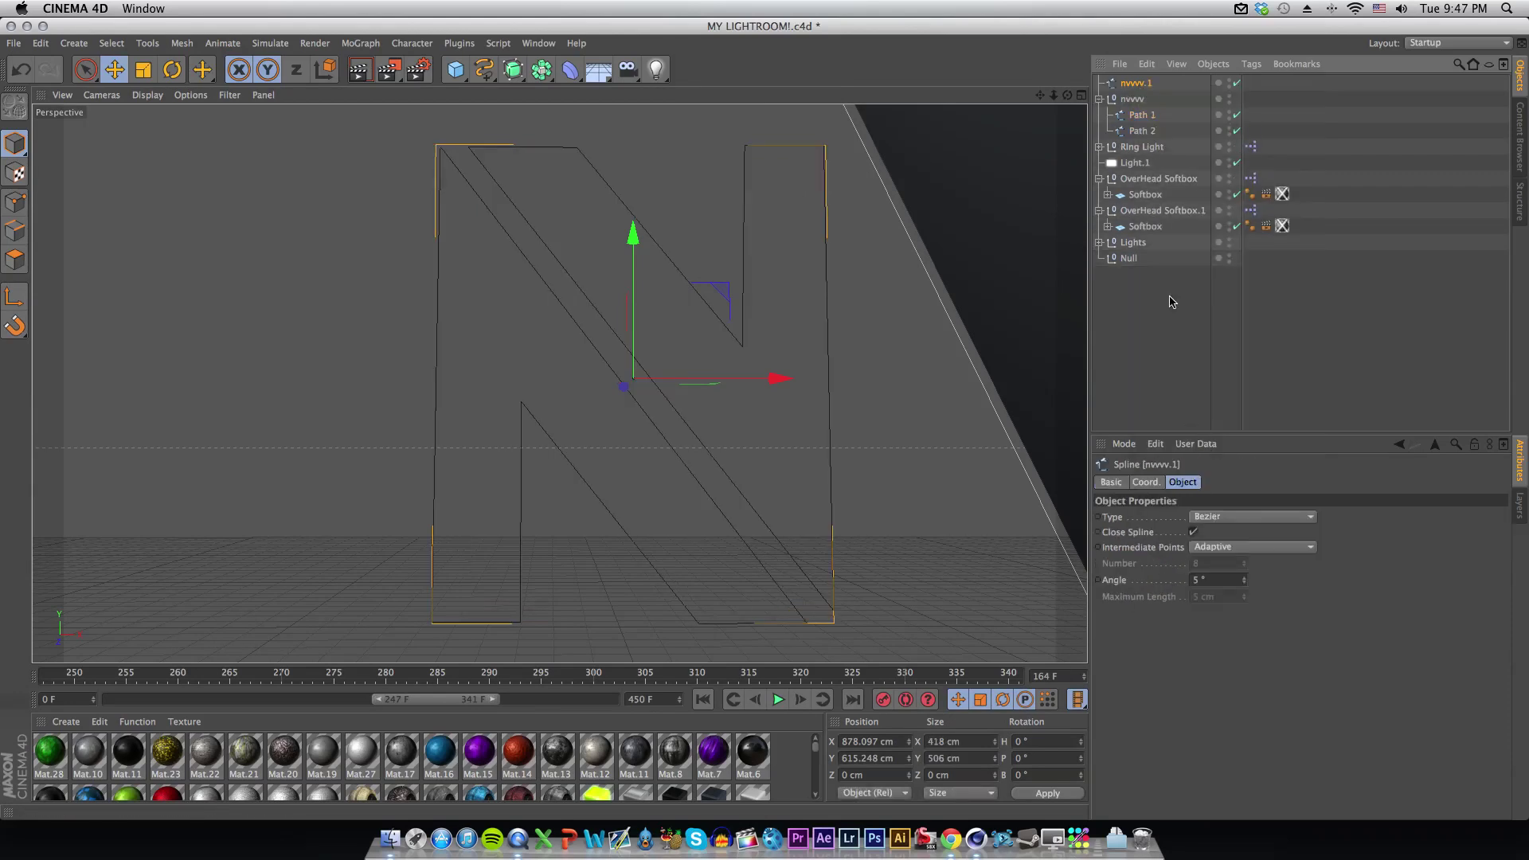
left_click(1142, 132, "shift")
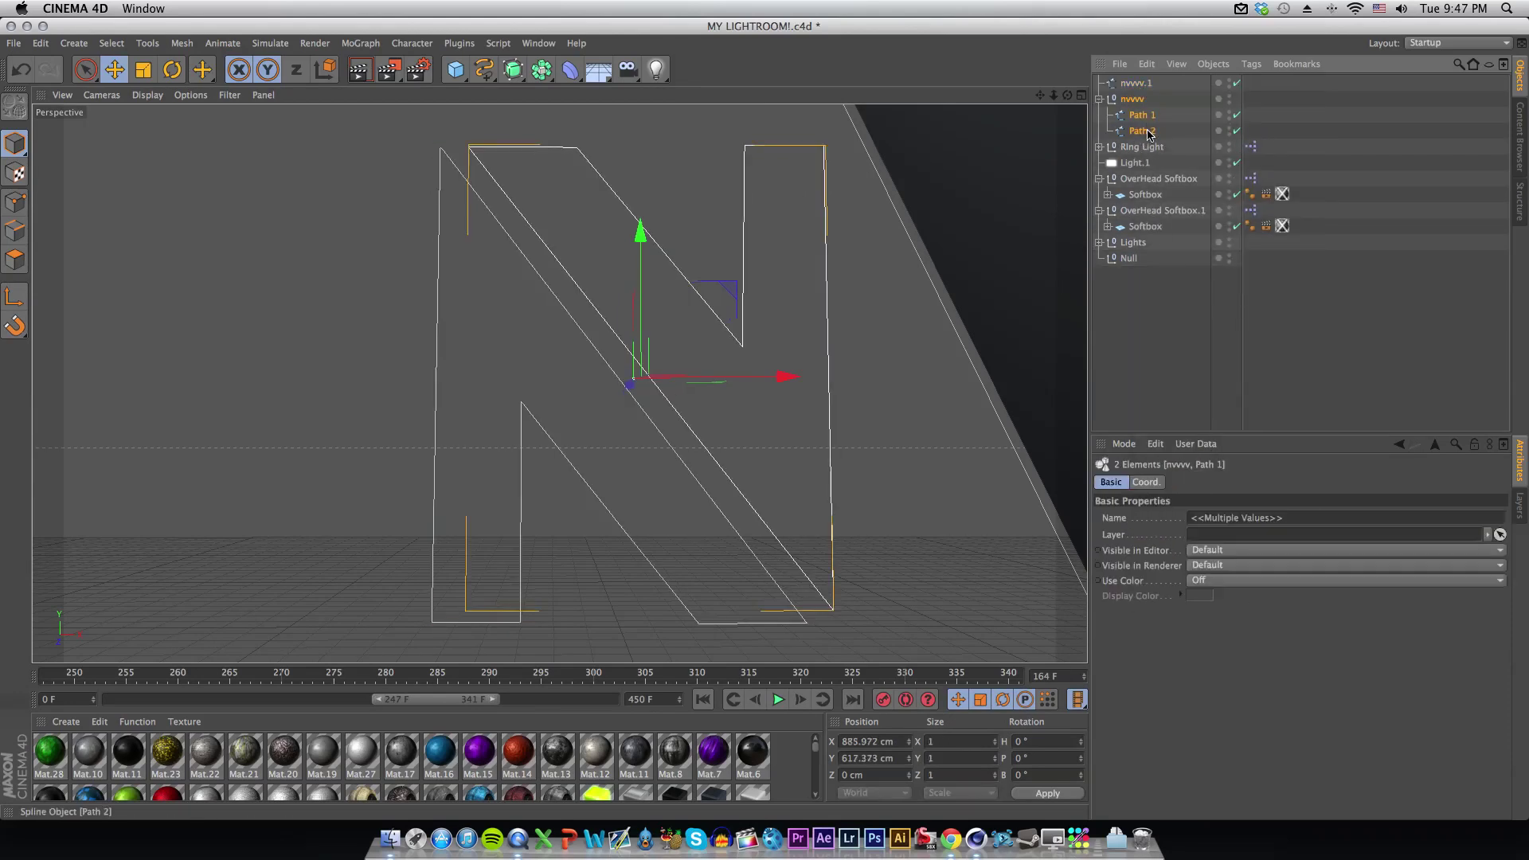
key("Delete")
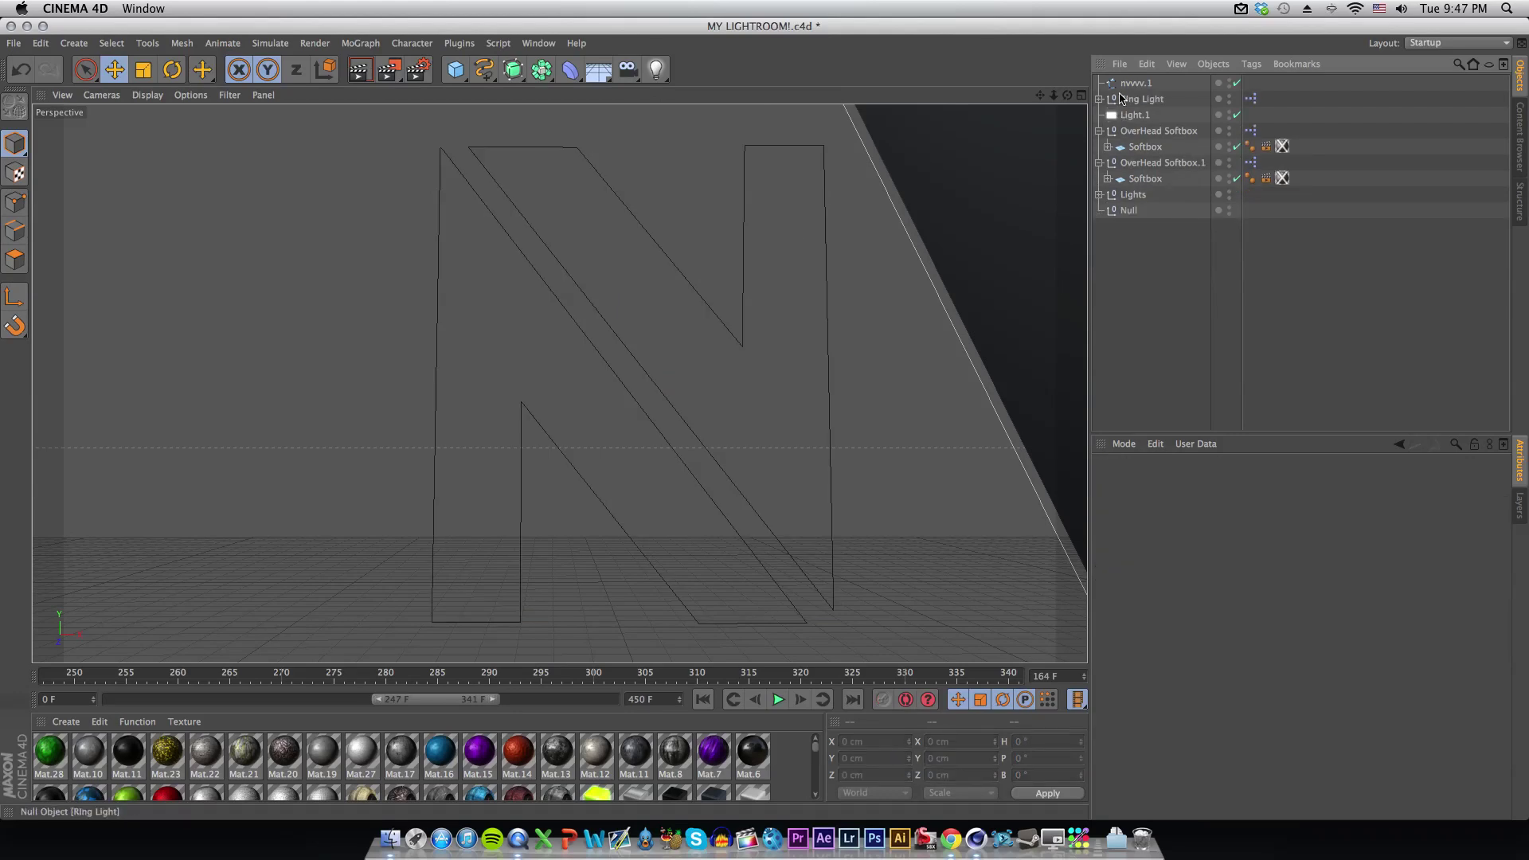
left_click(1136, 83)
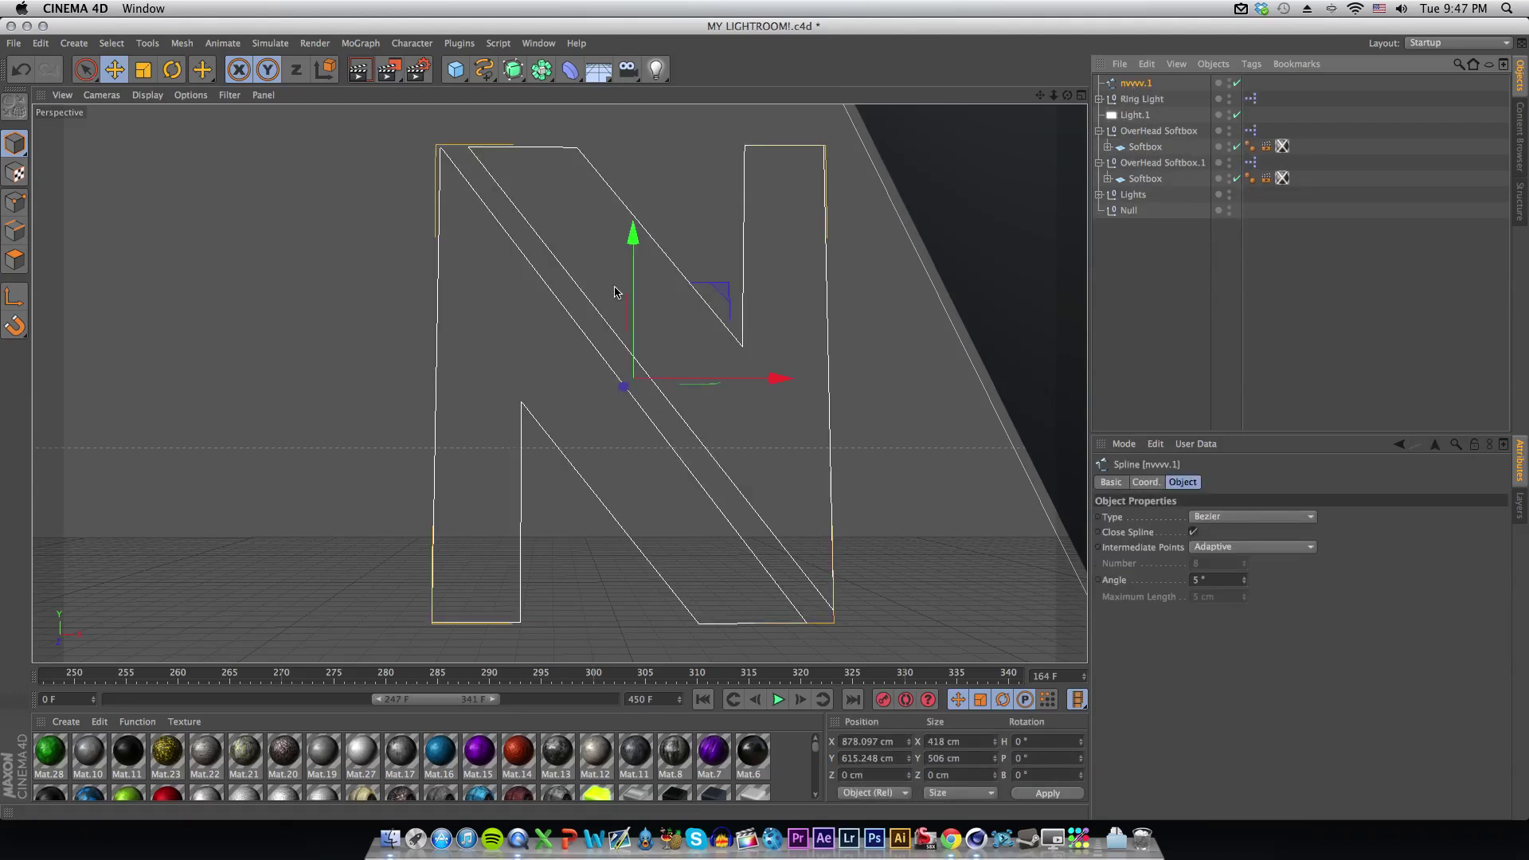
Add an Extrude NURBS, parent nvvvv.1 under it, and set Movement Z to 300 cm
left_click(514, 73)
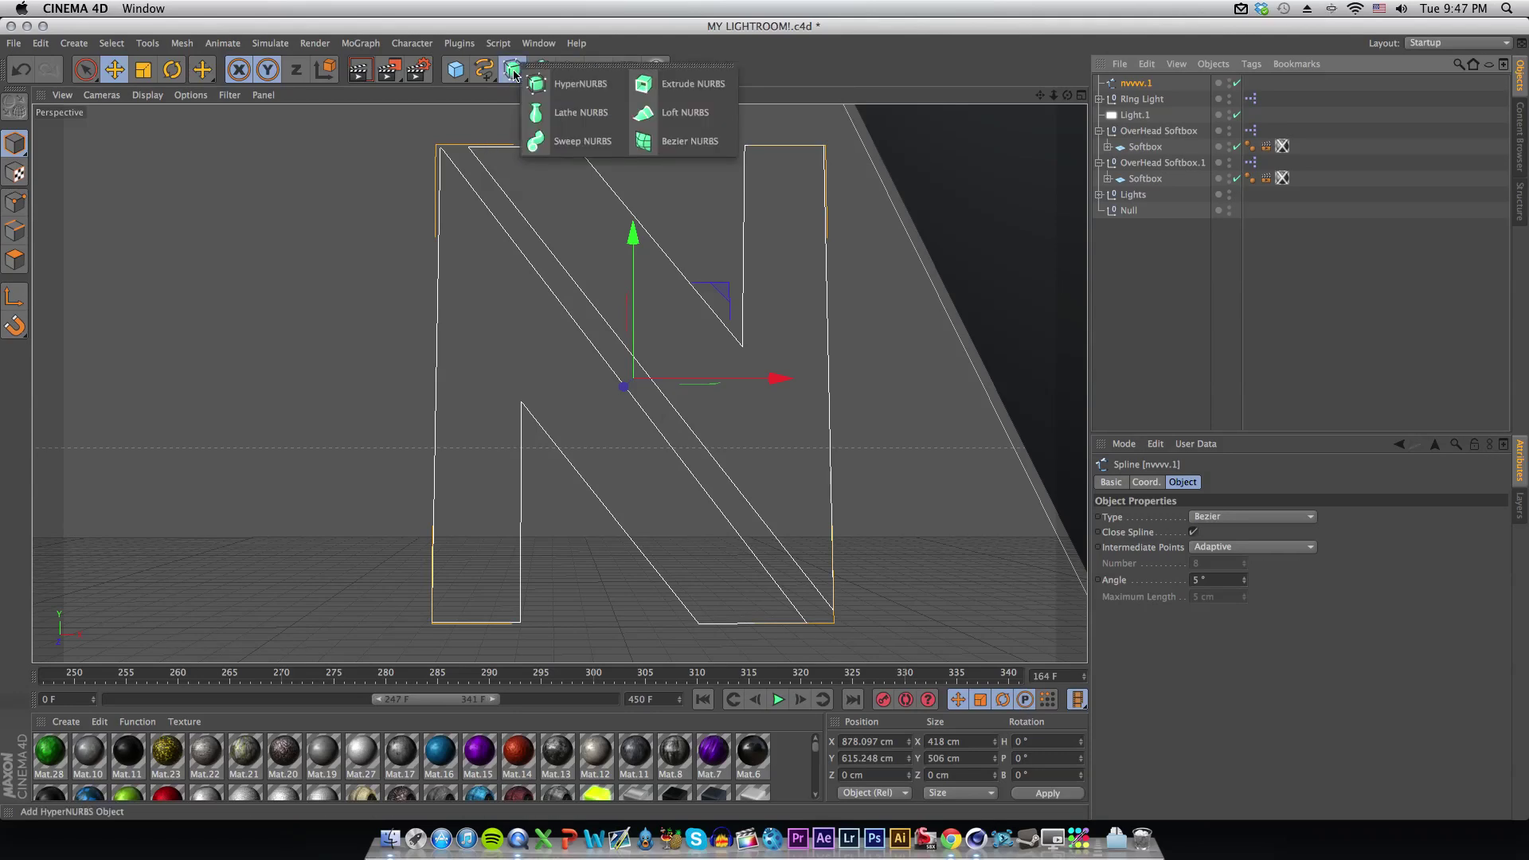
left_click(682, 95)
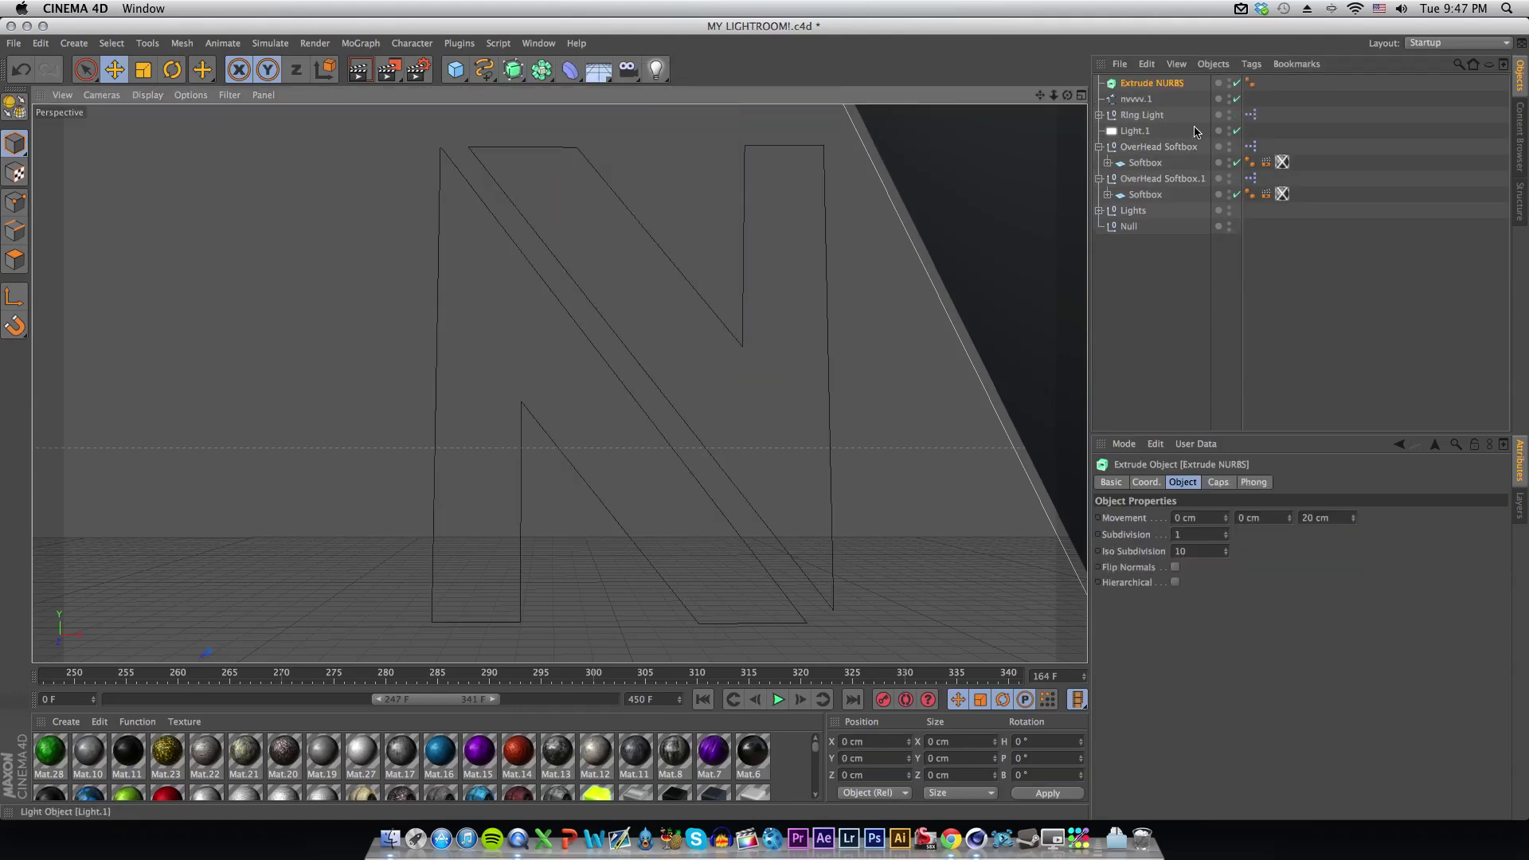
left_click(1142, 102)
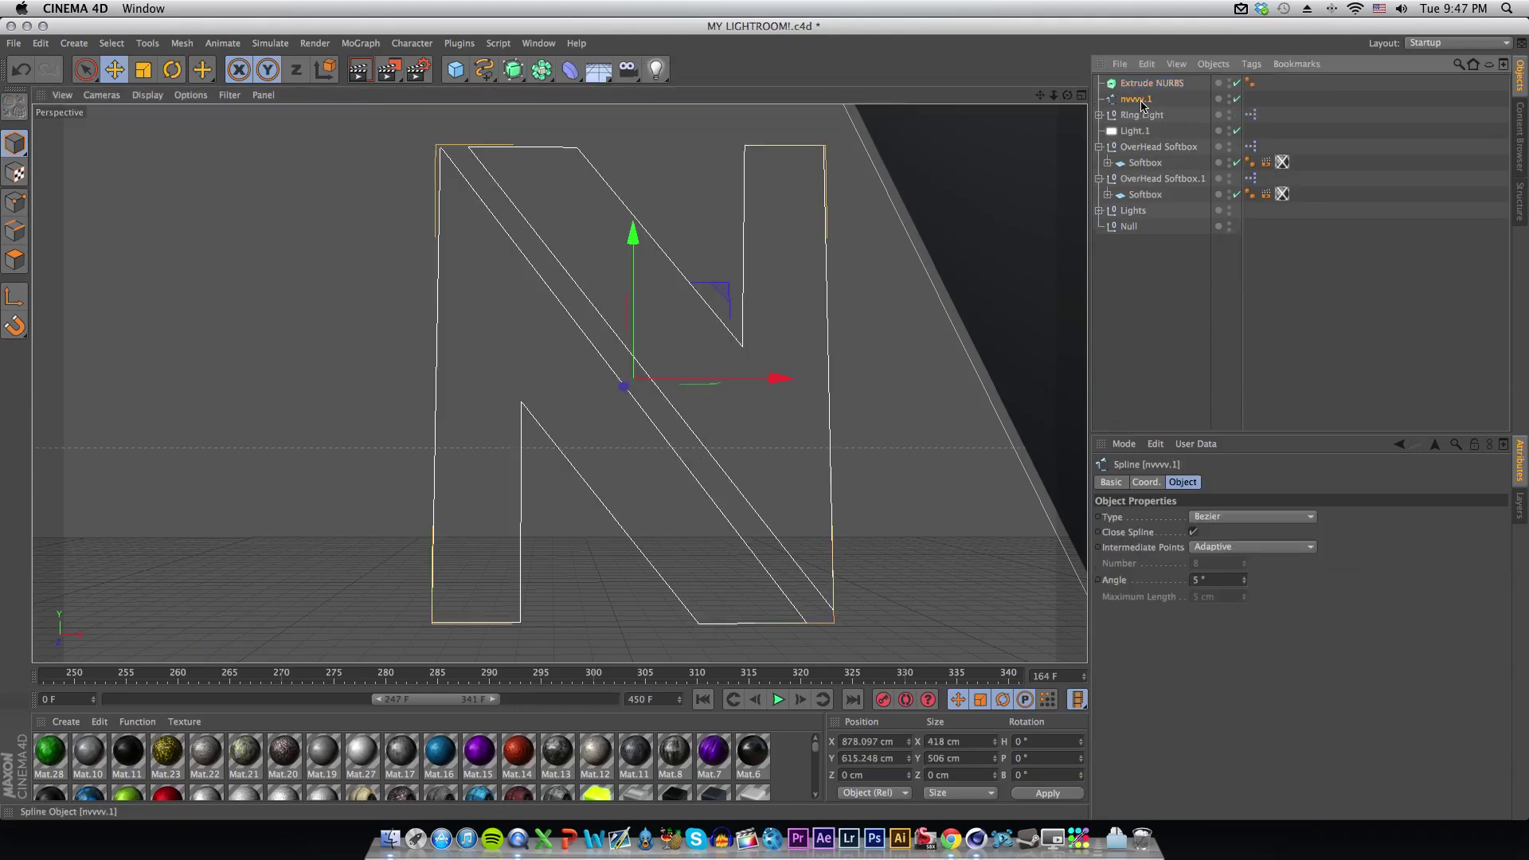
left_click_drag(1136, 104, 1147, 88)
left_click_drag(1147, 88, 1147, 84)
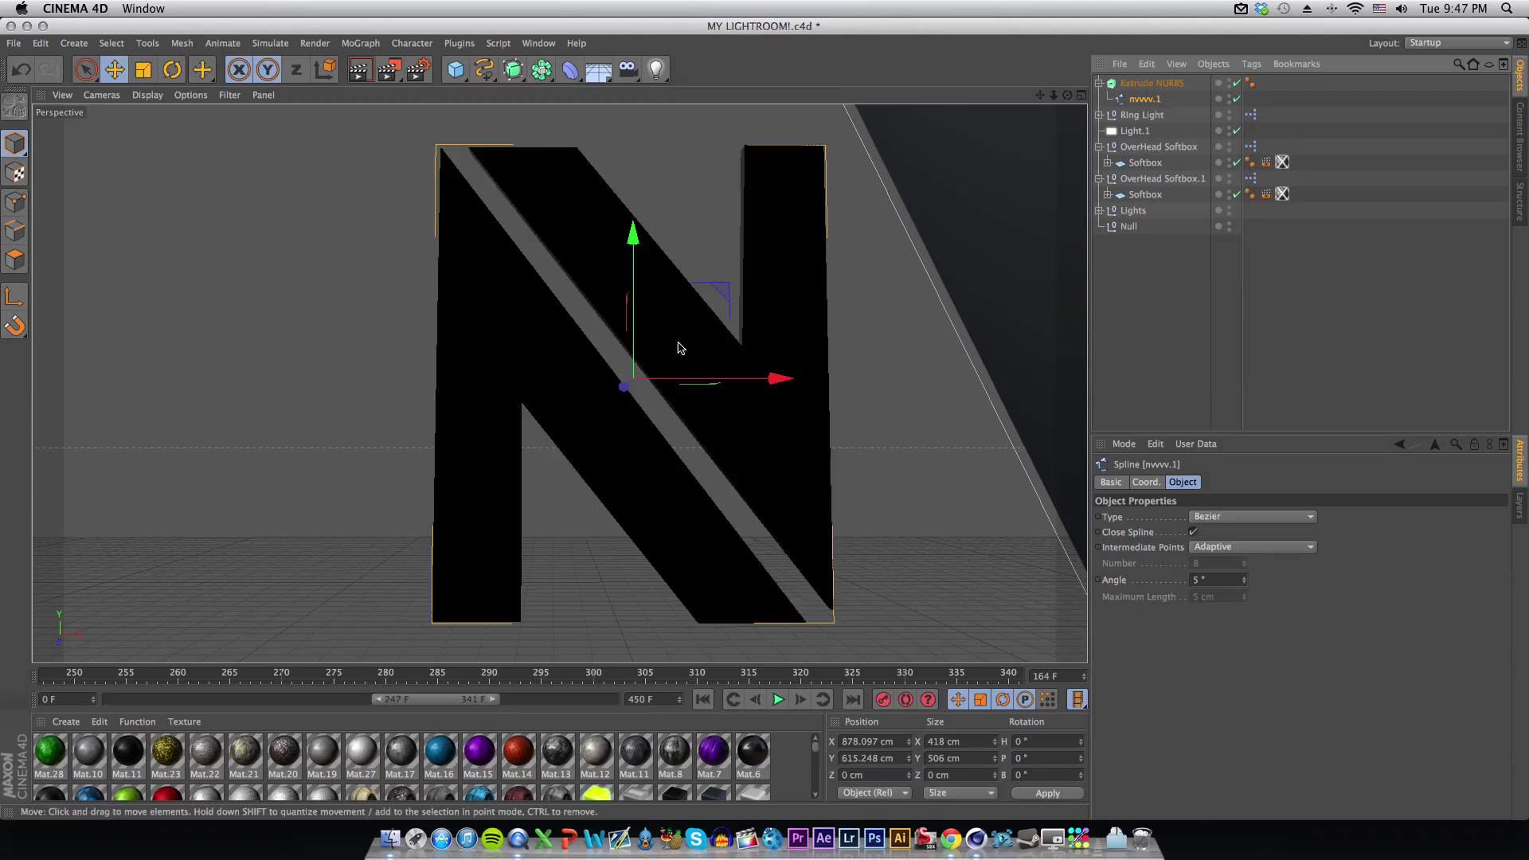
left_click(1164, 84)
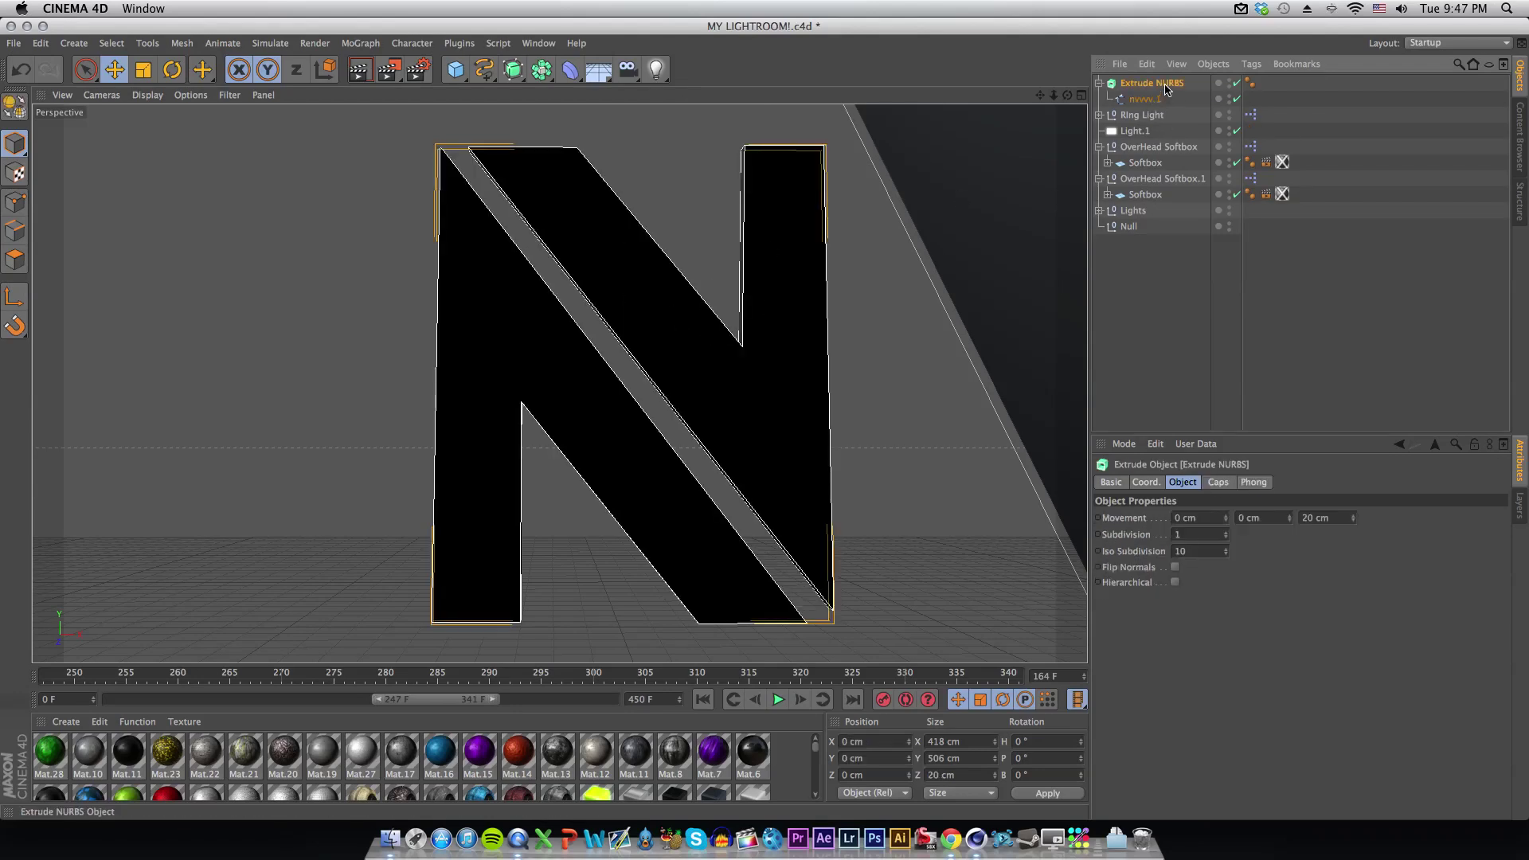
double_click(1314, 518)
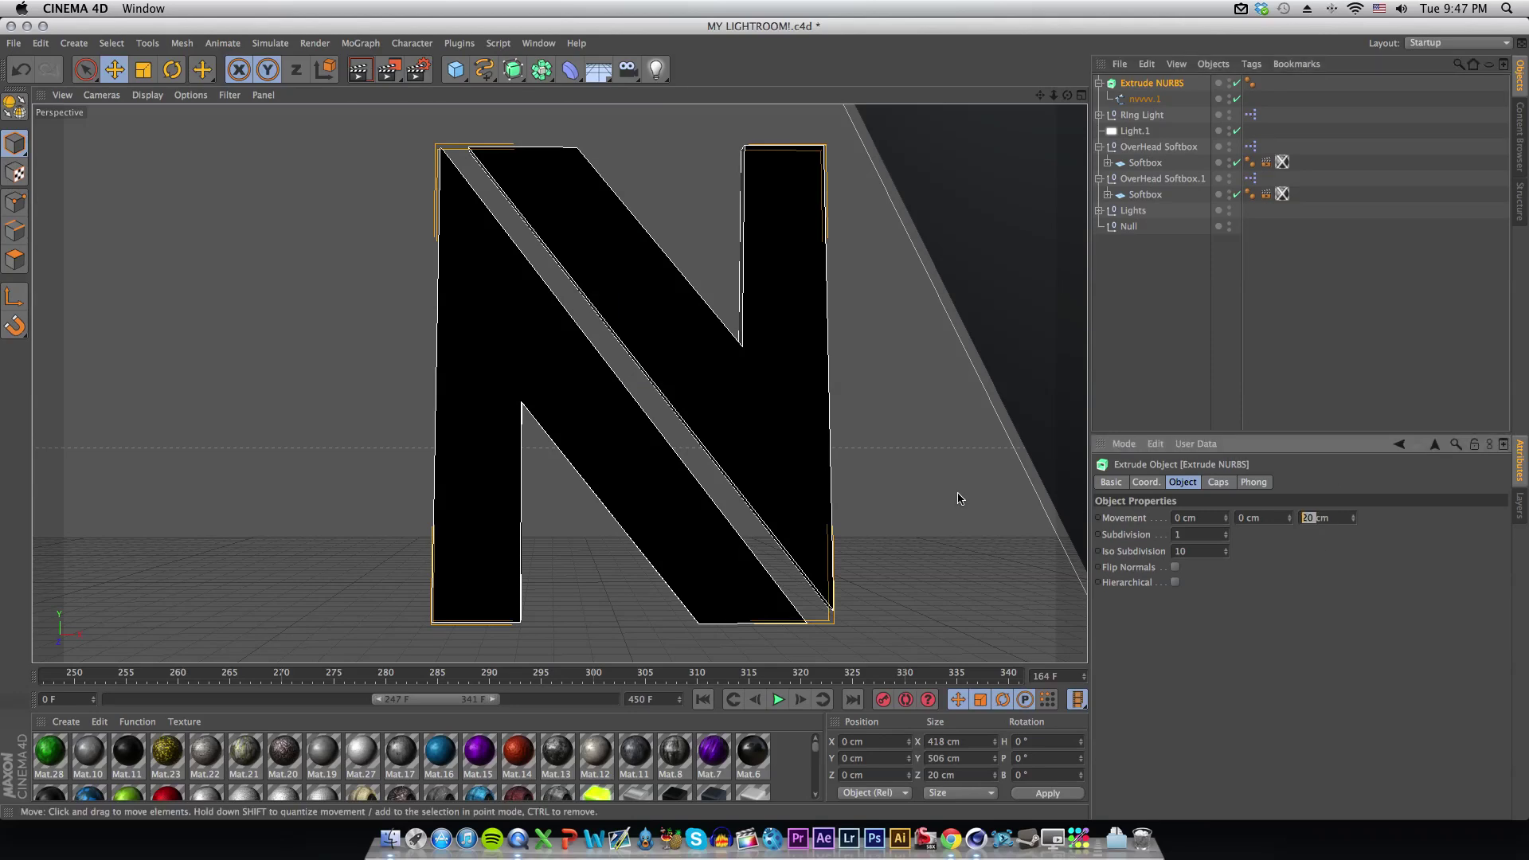
type("300")
key("Return")
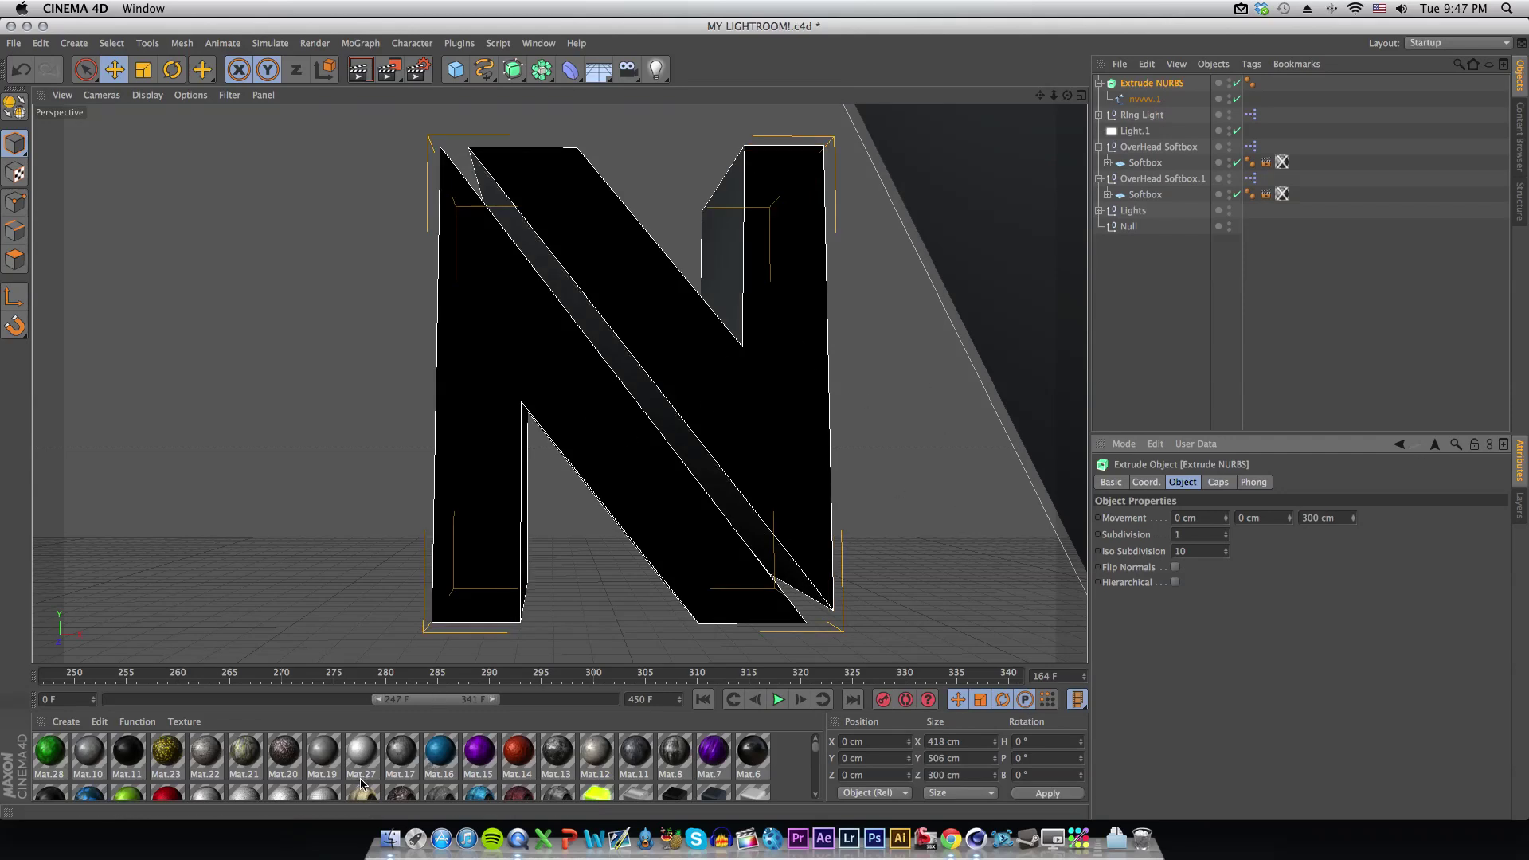
Apply Mat.16 to the Extrude NURBS with Seamless on and Cubic projection
left_click_drag(435, 758, 1176, 84)
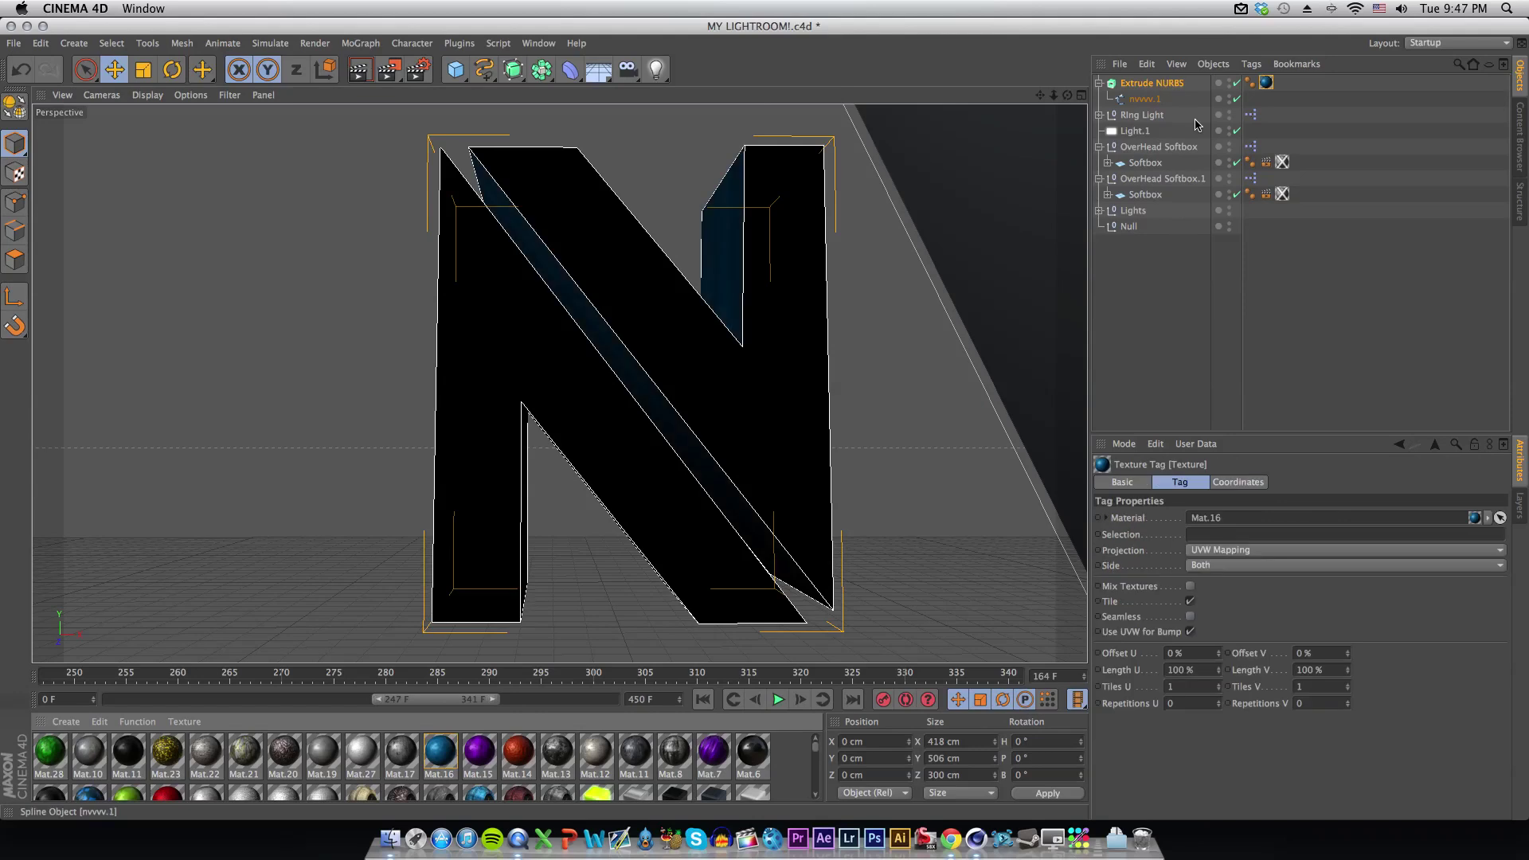
left_click(1191, 617)
left_click(1220, 551)
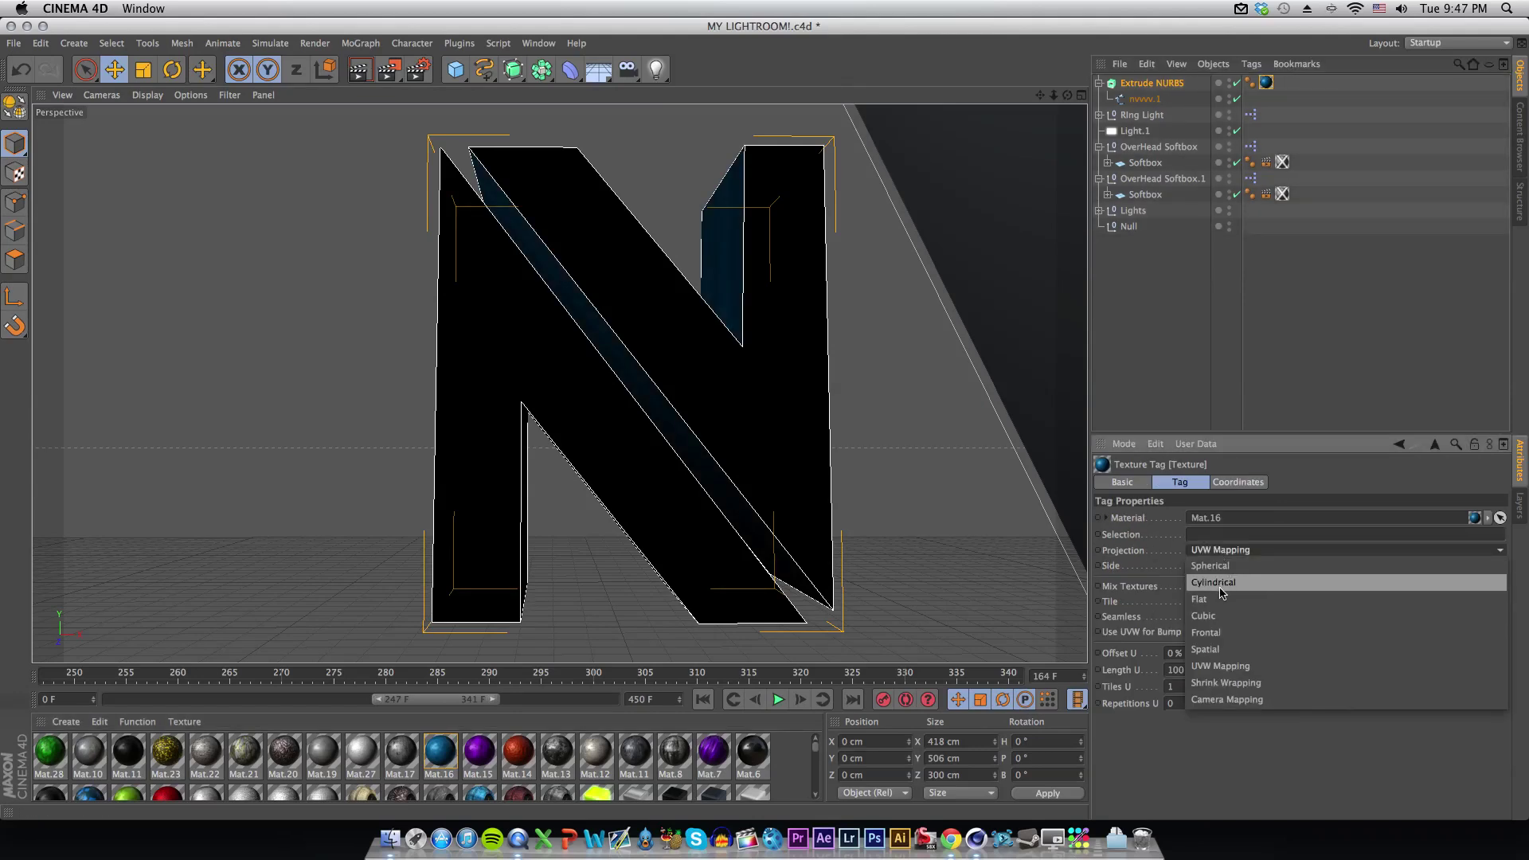
left_click(1235, 619)
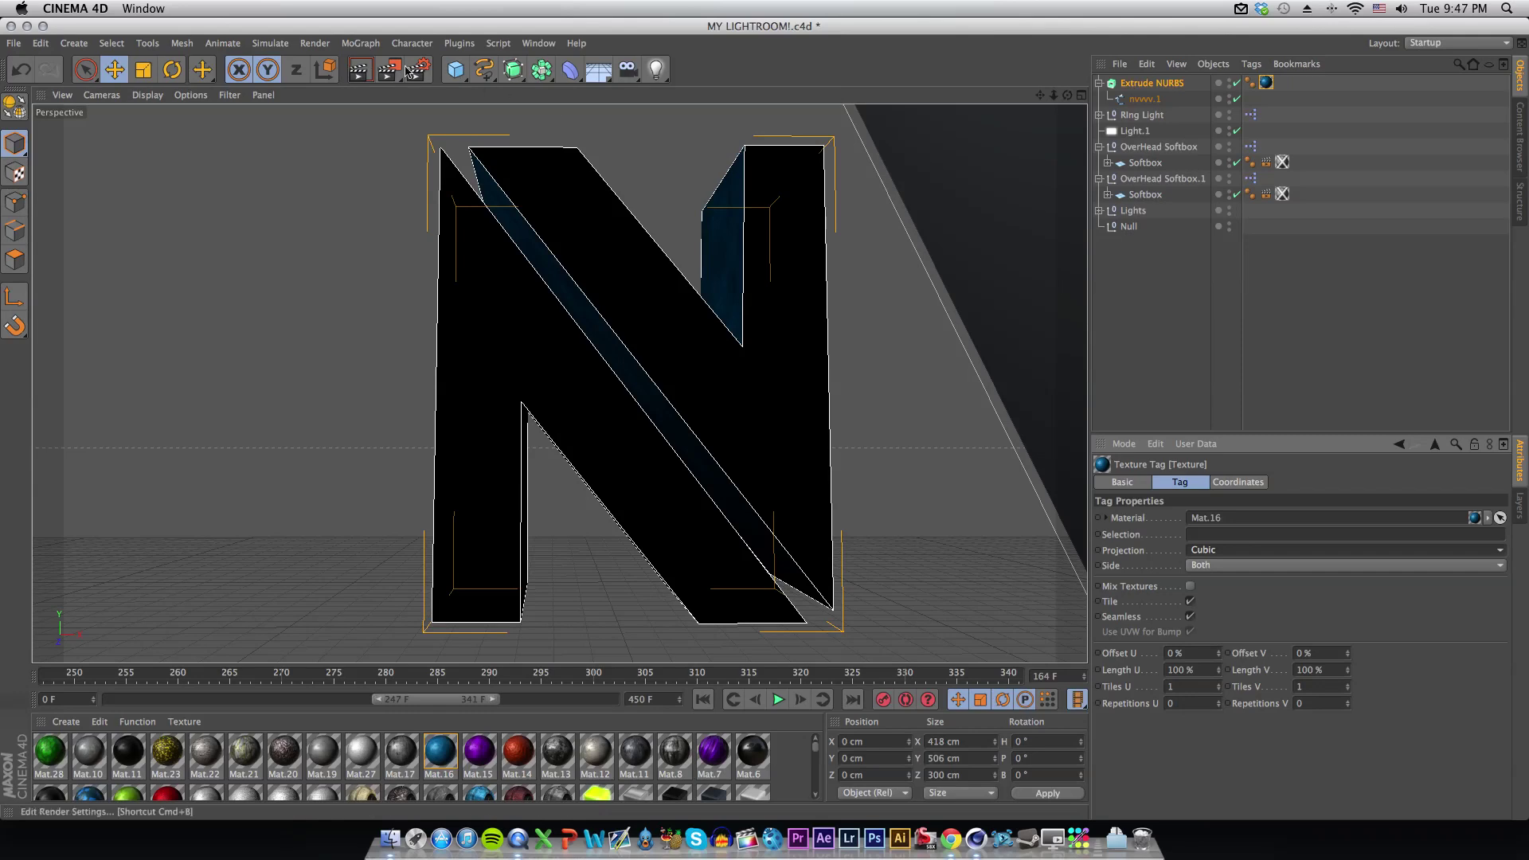